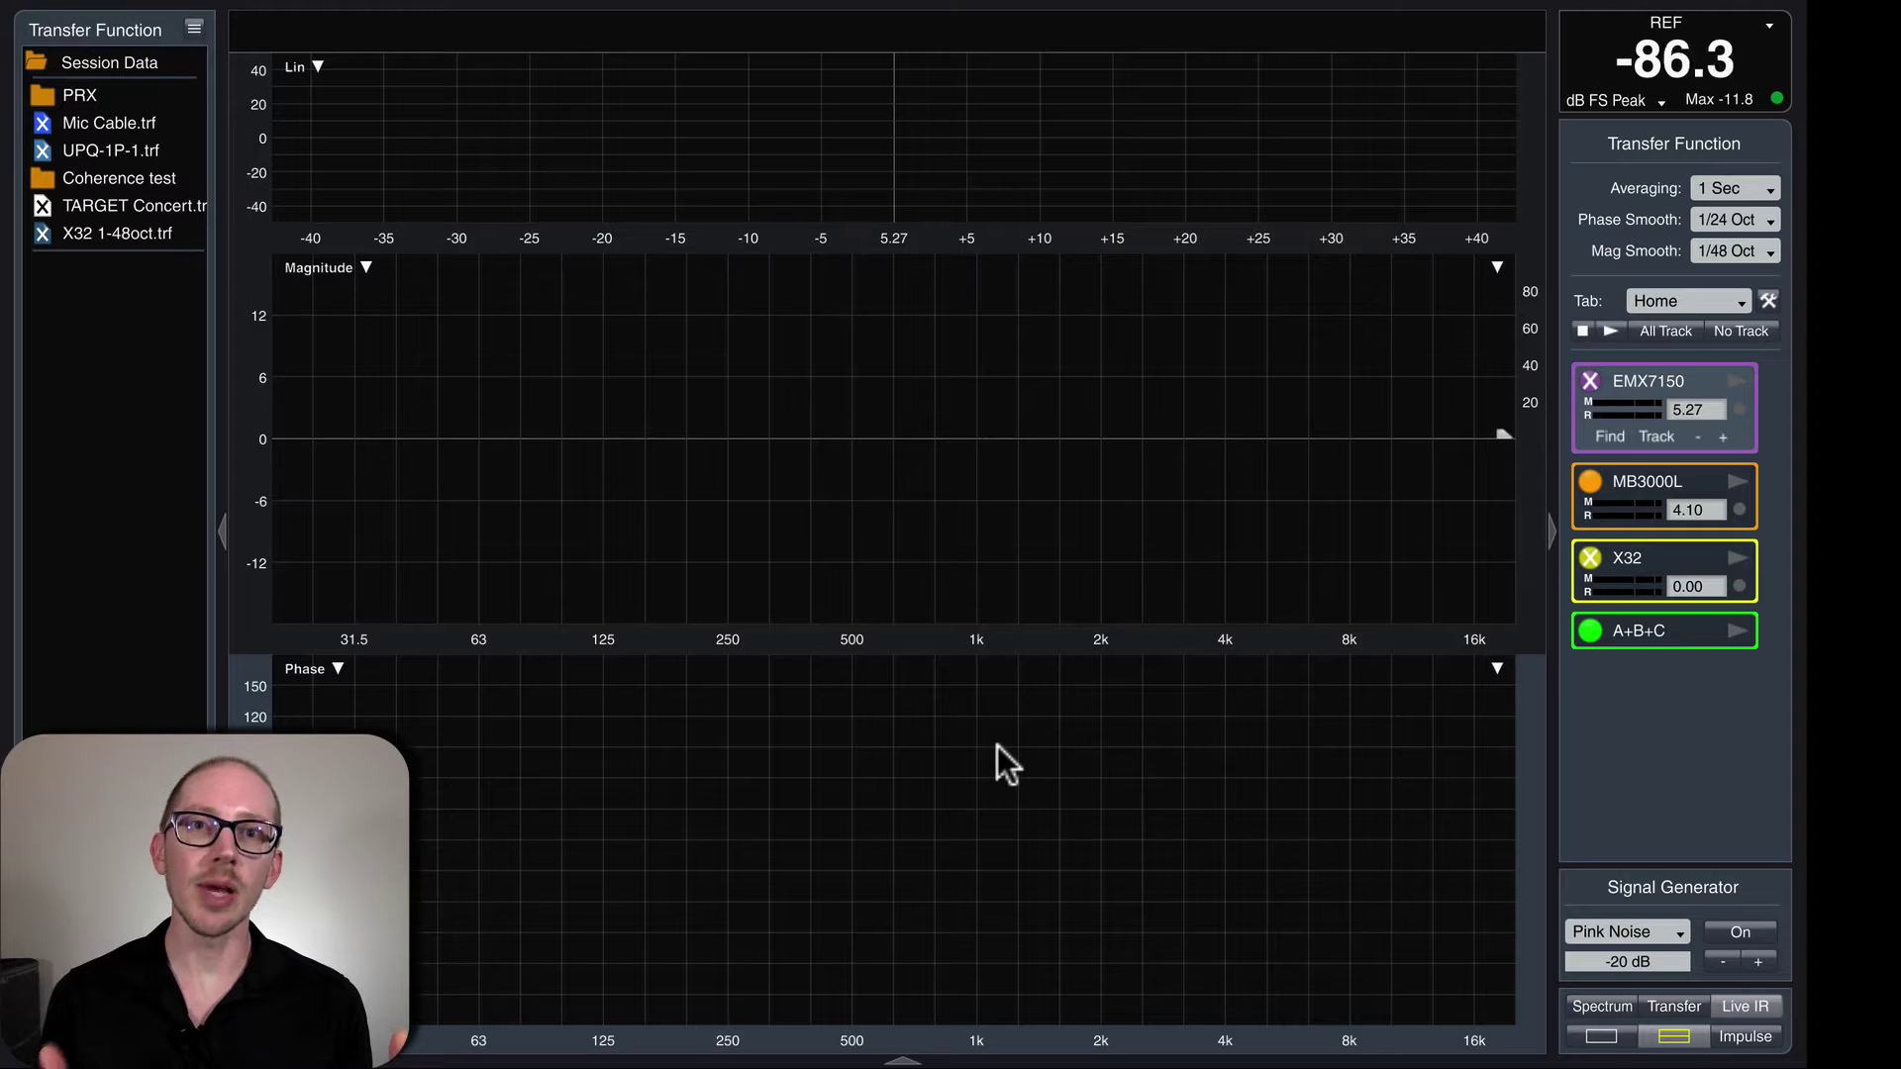
# Switch to X32 Edit and review the output delay, Output 1-16 and Aux Output routing for the main and sub matrix feeds.
pyautogui.press('super+Tab')
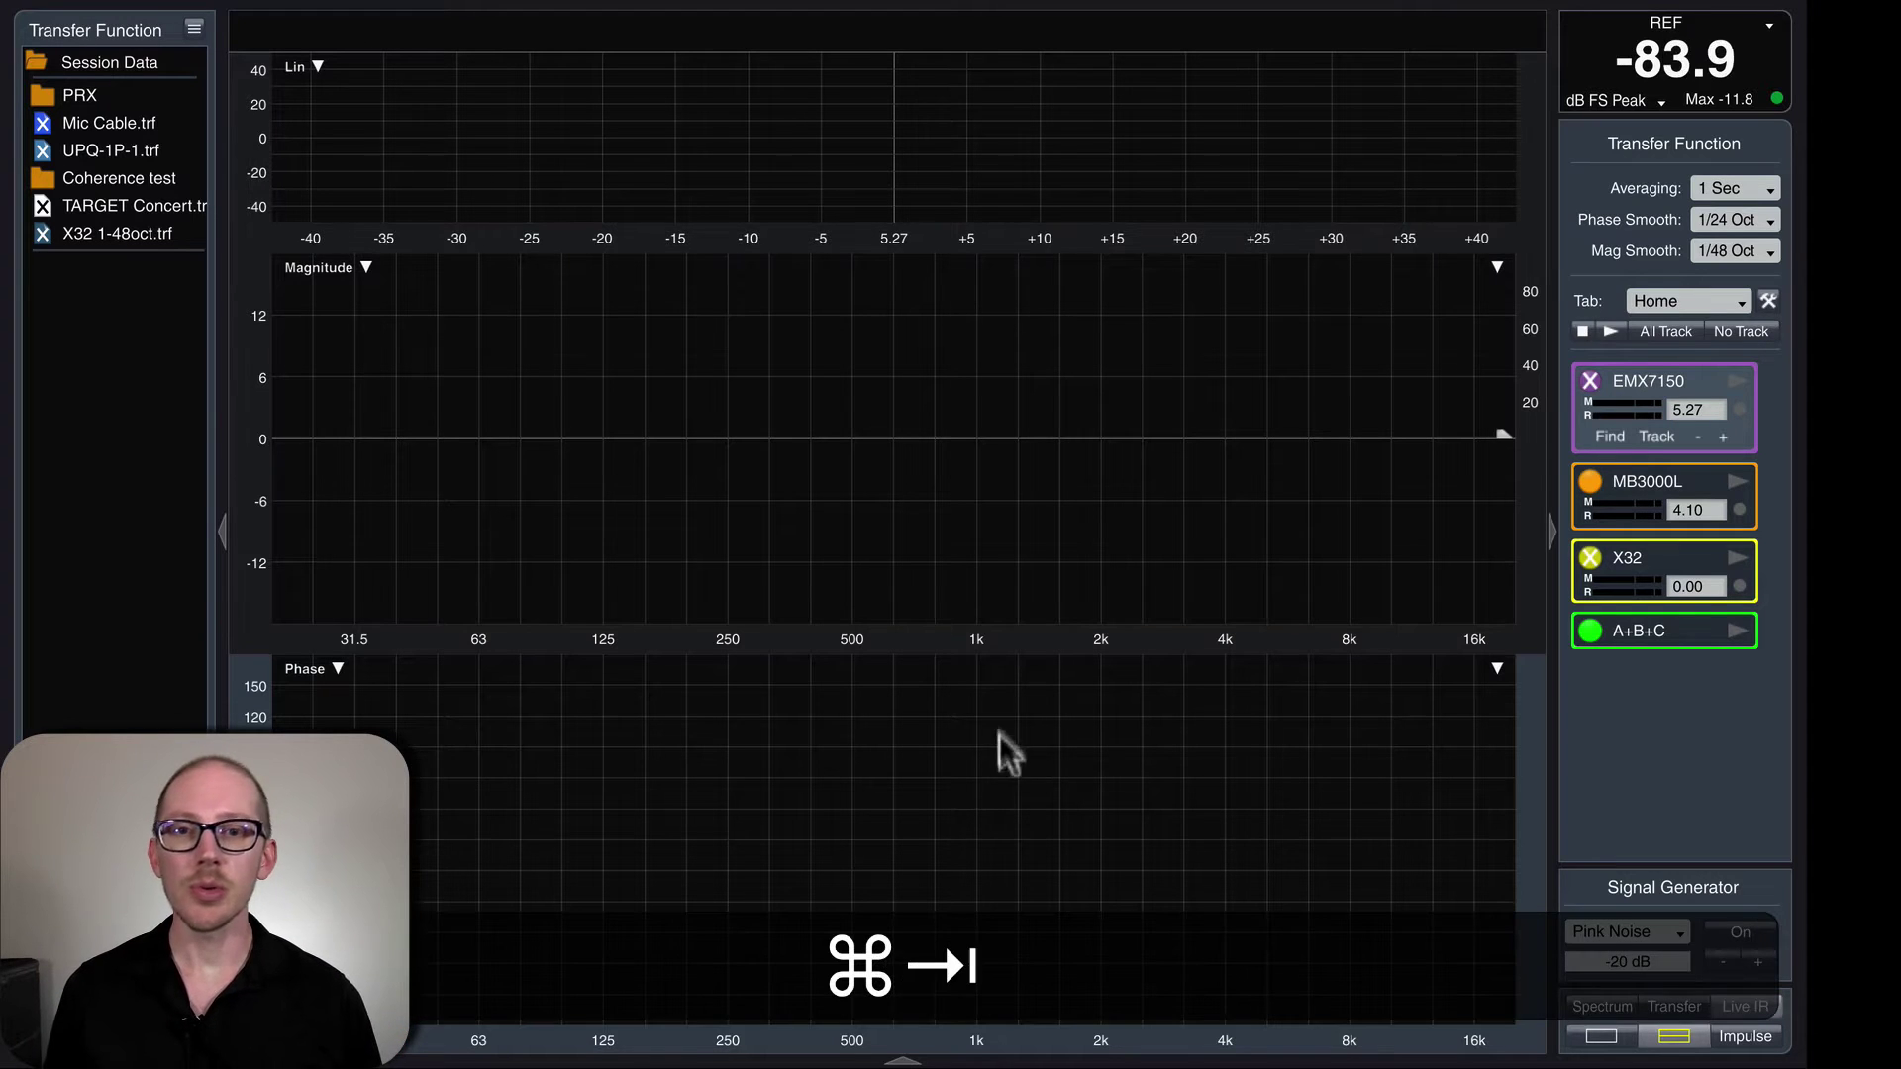
pyautogui.click(1067, 516)
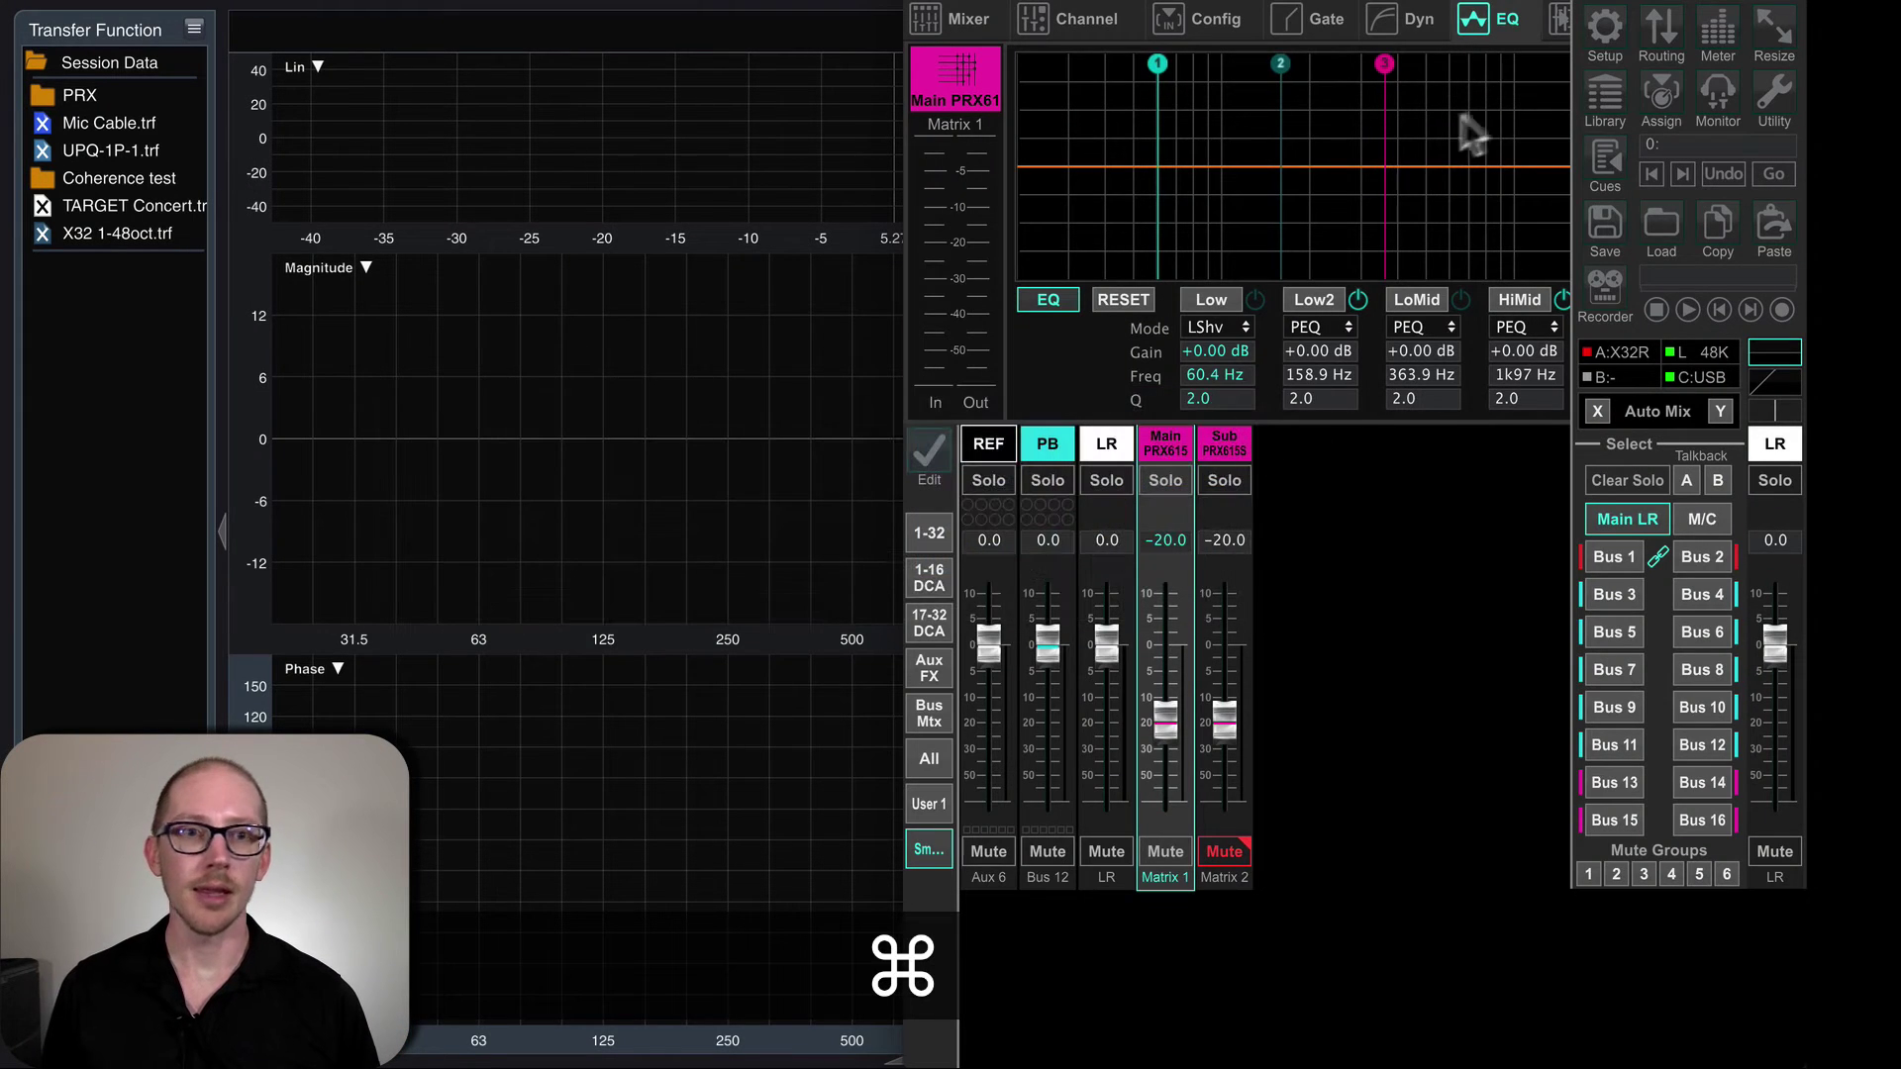
pyautogui.click(1661, 34)
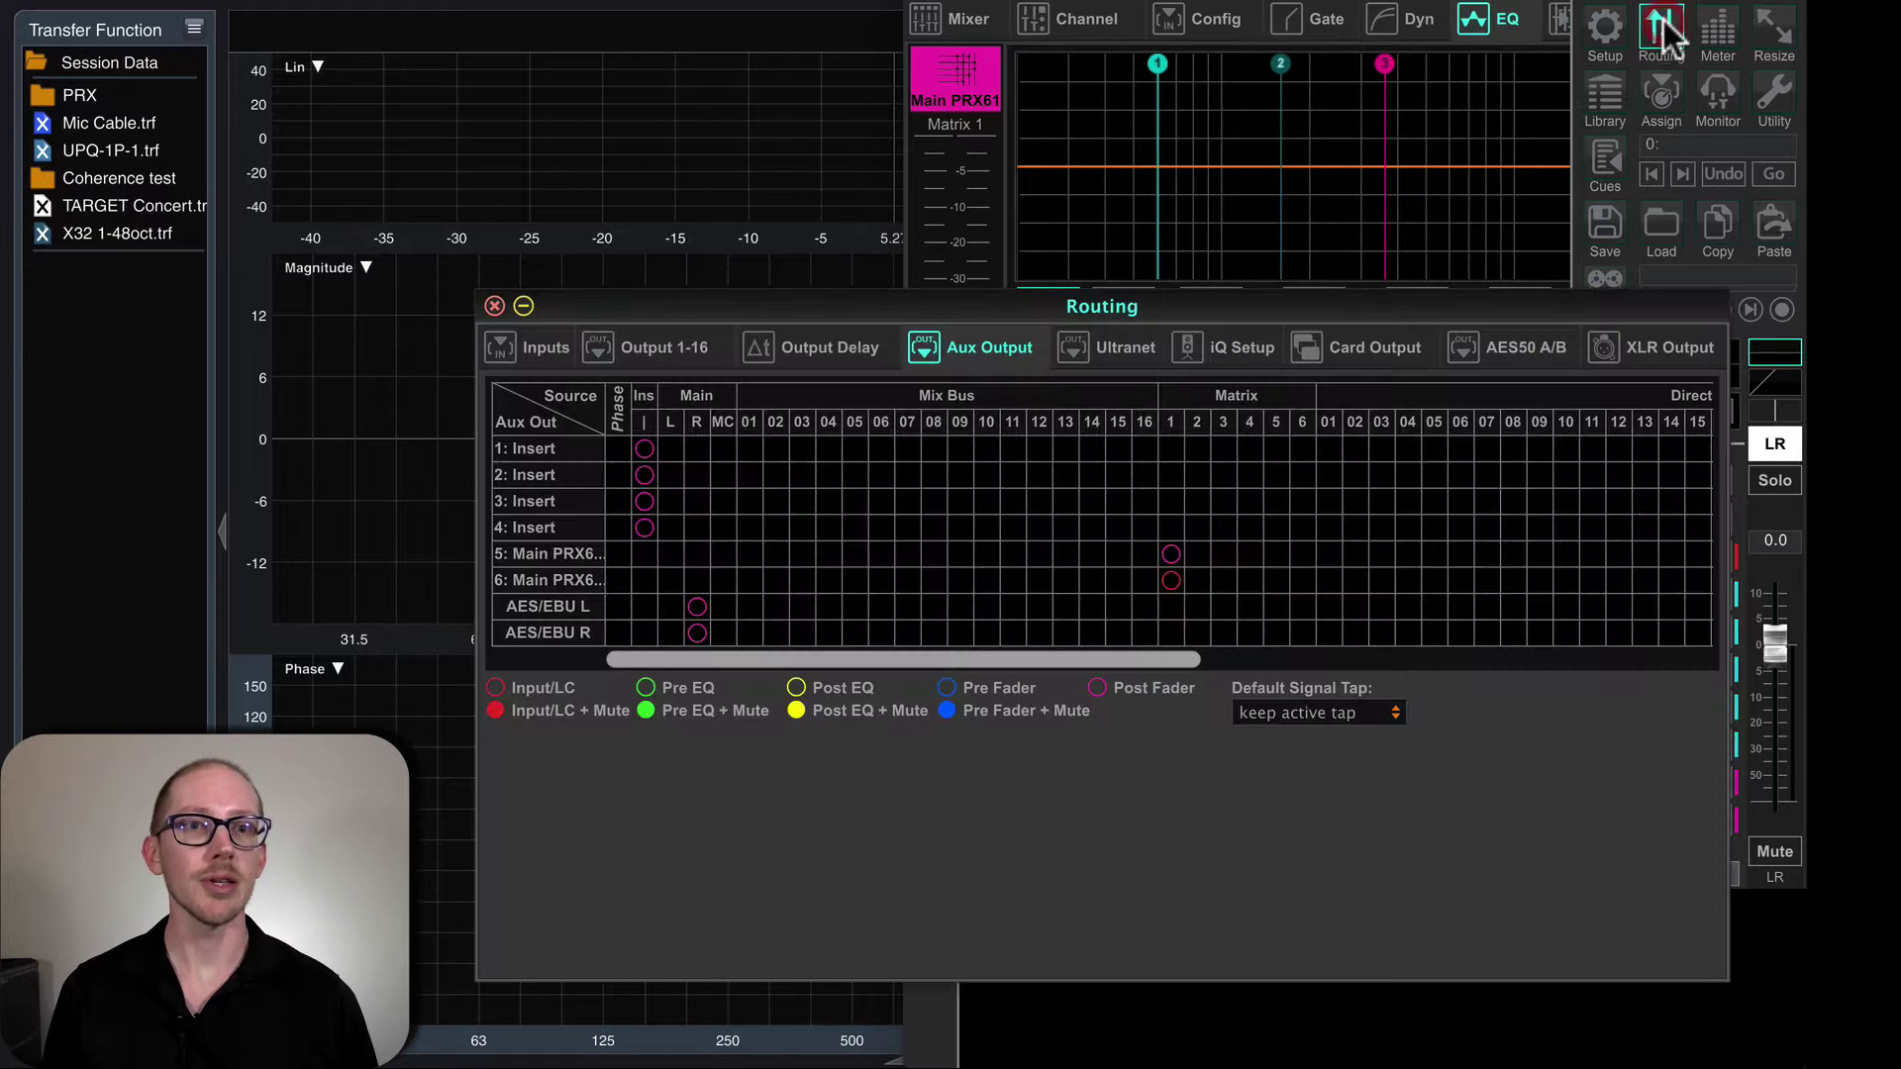
pyautogui.click(781, 355)
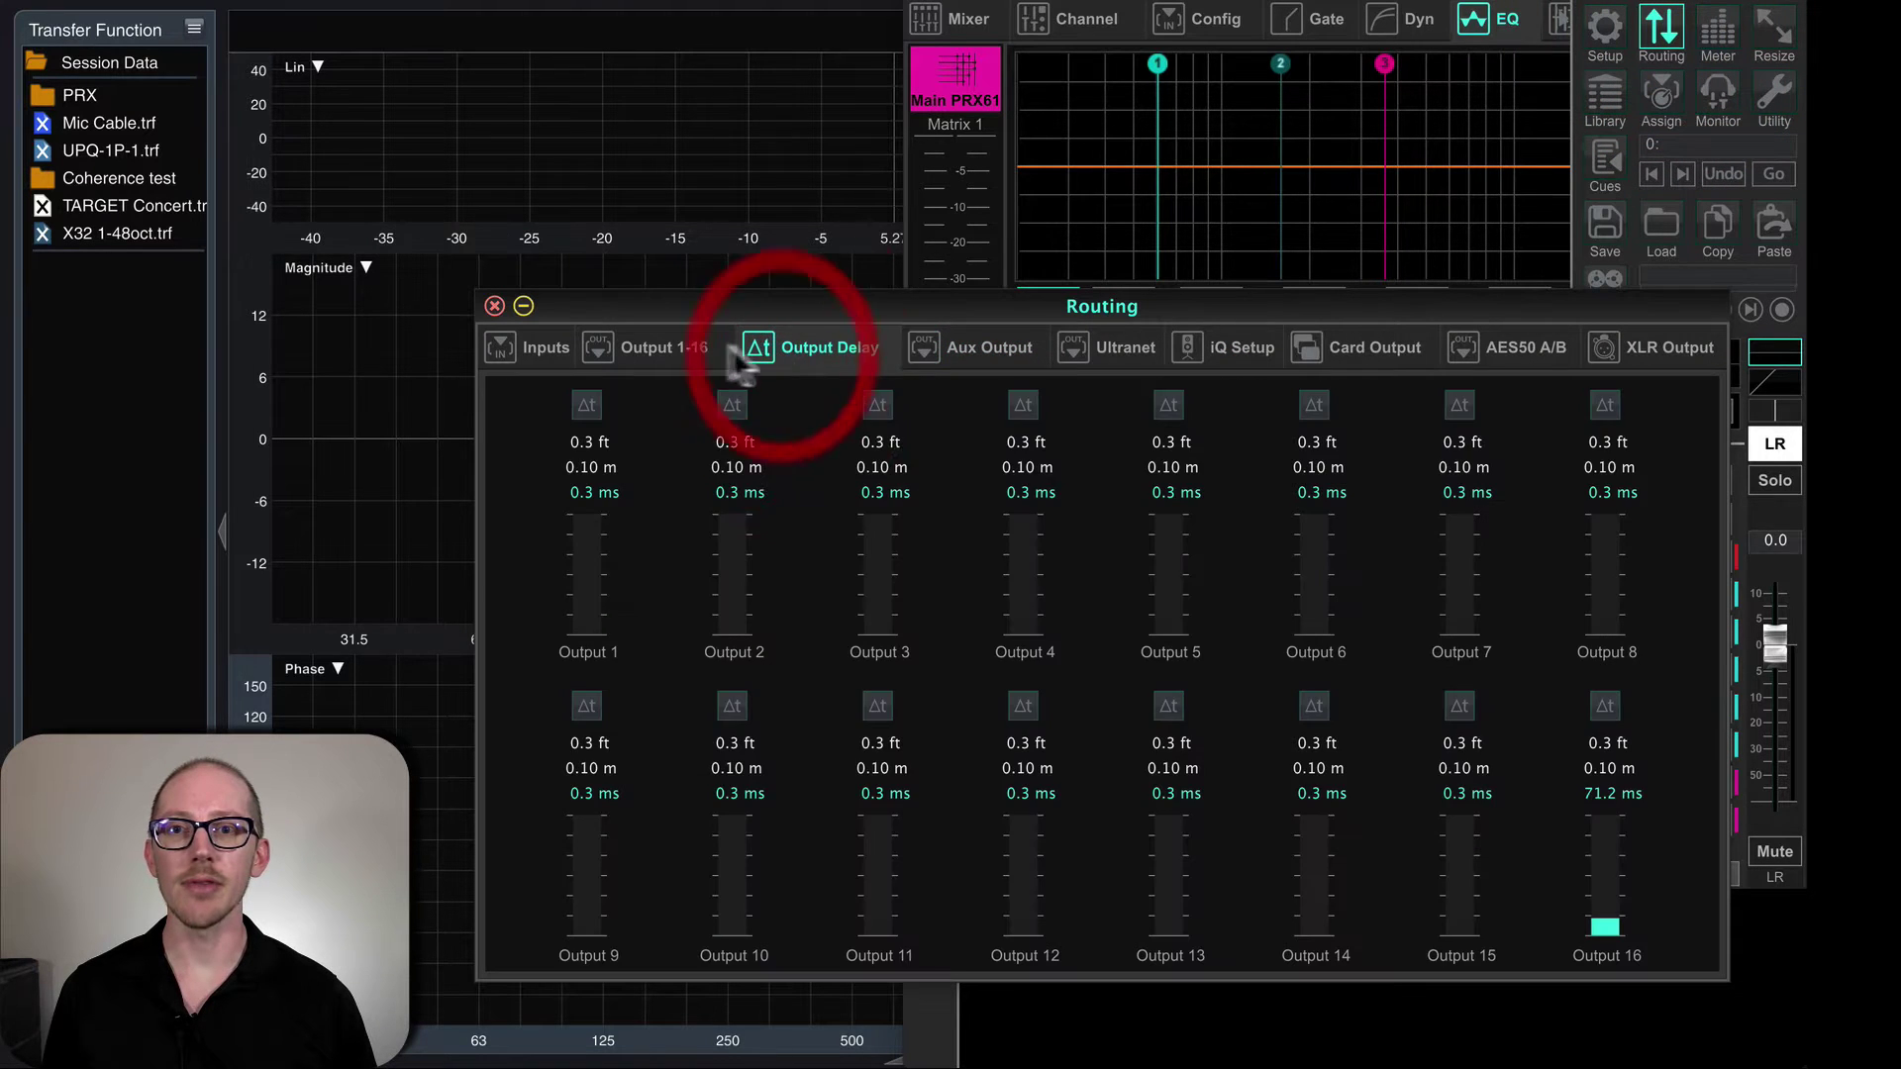
pyautogui.click(659, 351)
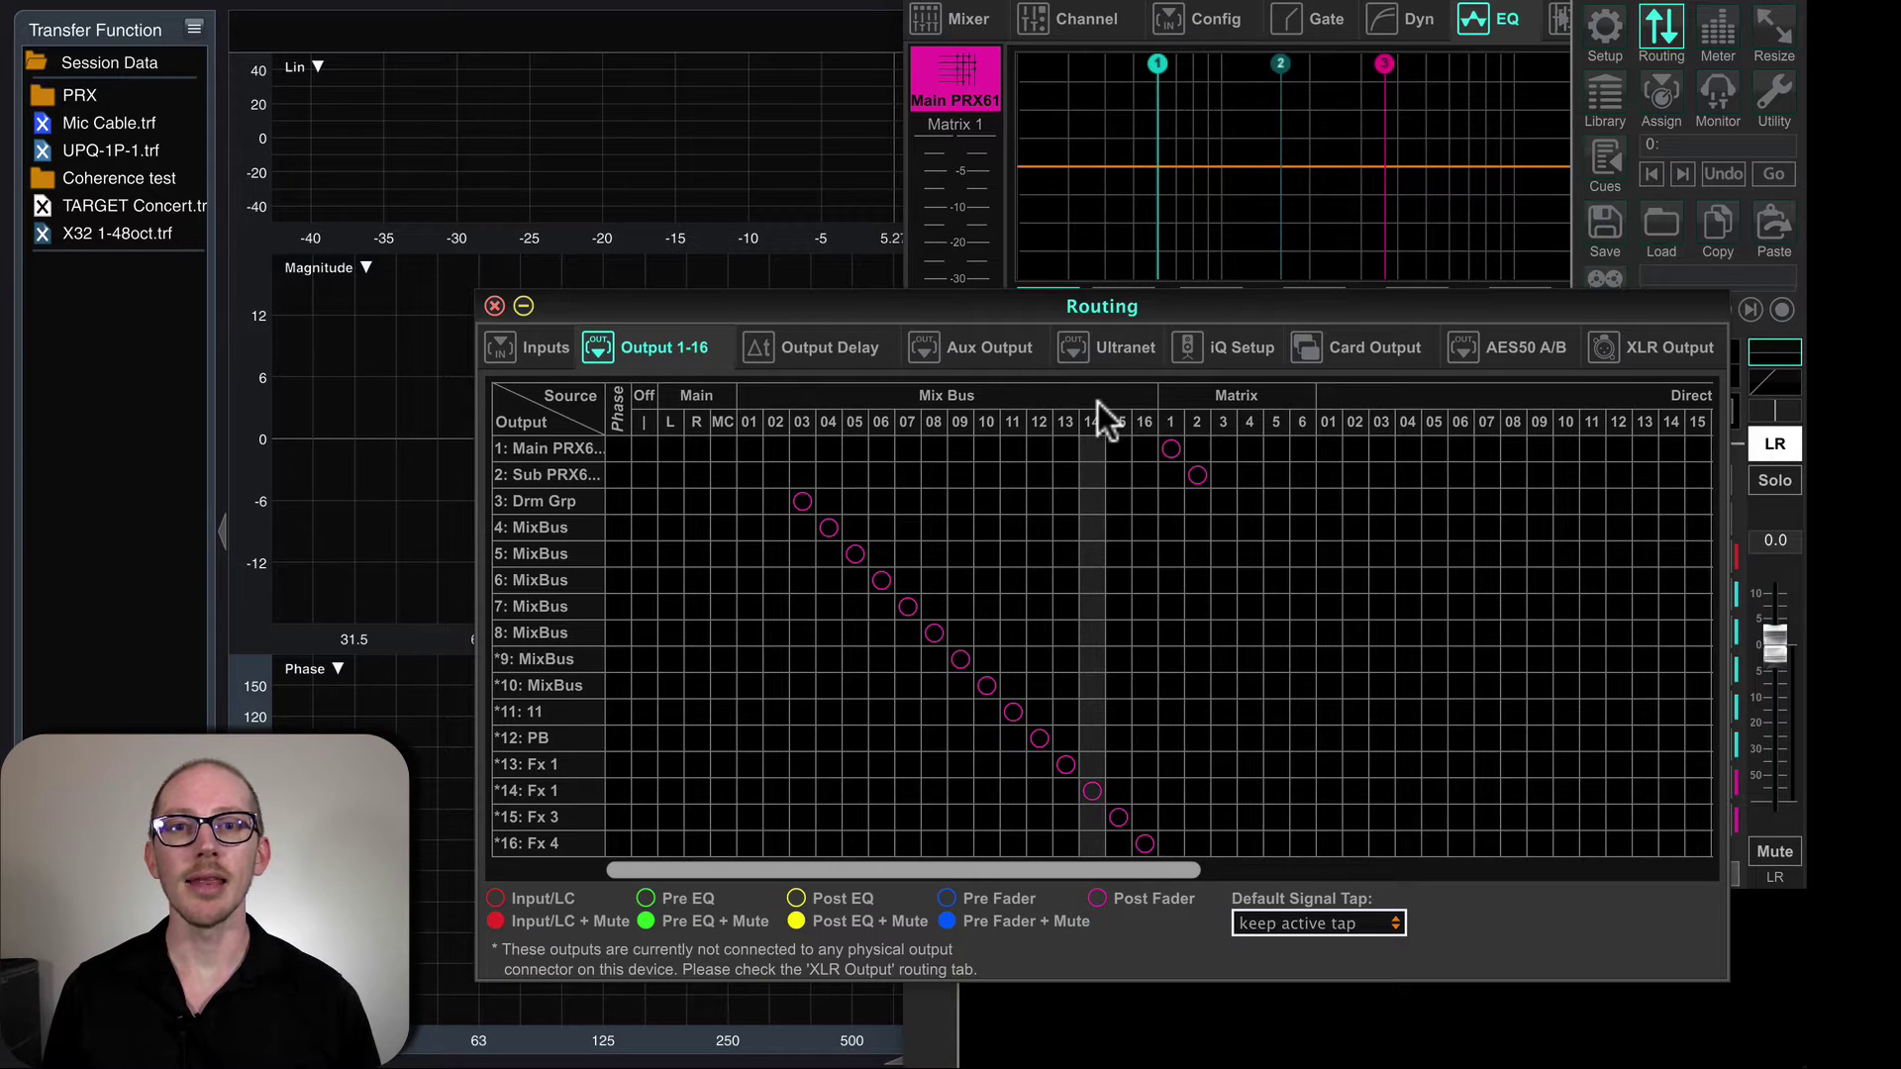
pyautogui.click(979, 348)
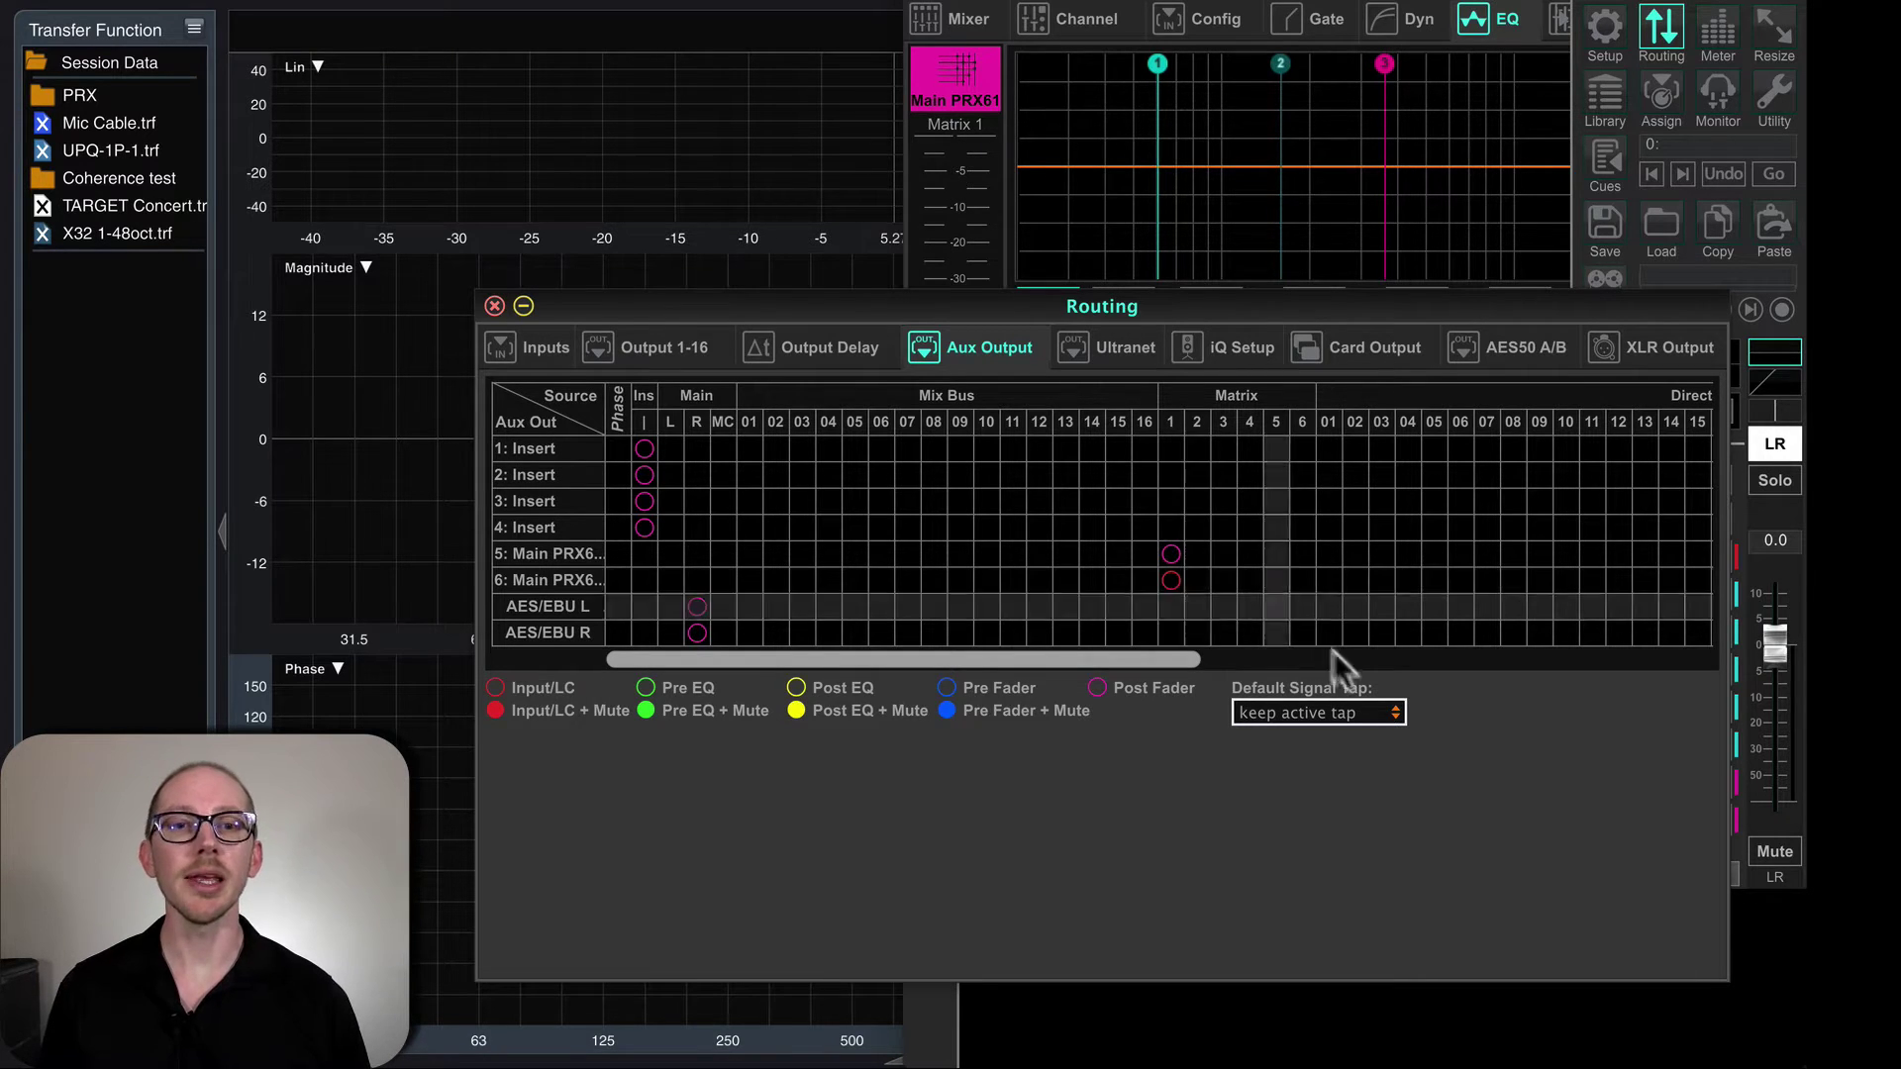
pyautogui.click(1381, 717)
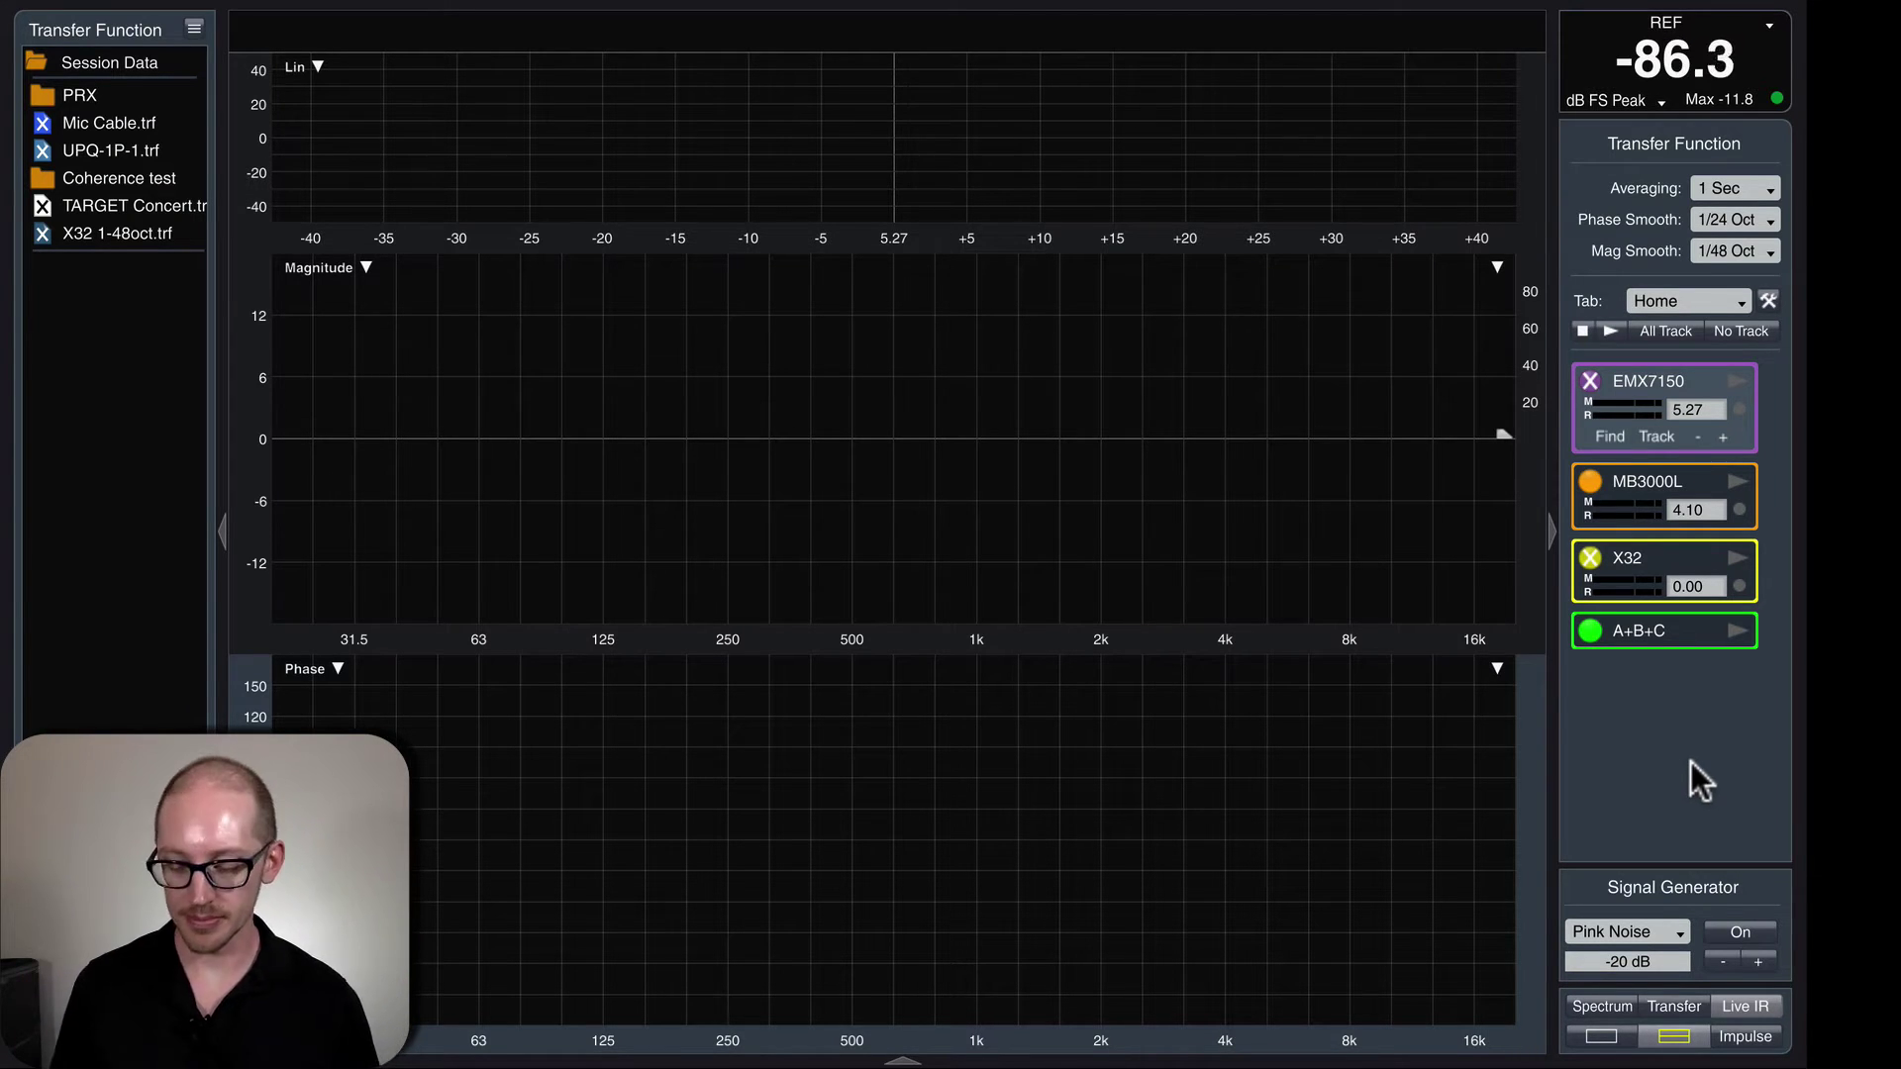
# Turn on the pink noise generator in Smaart and display the running EMX7150 transfer function with its delay updated.
pyautogui.press('g')
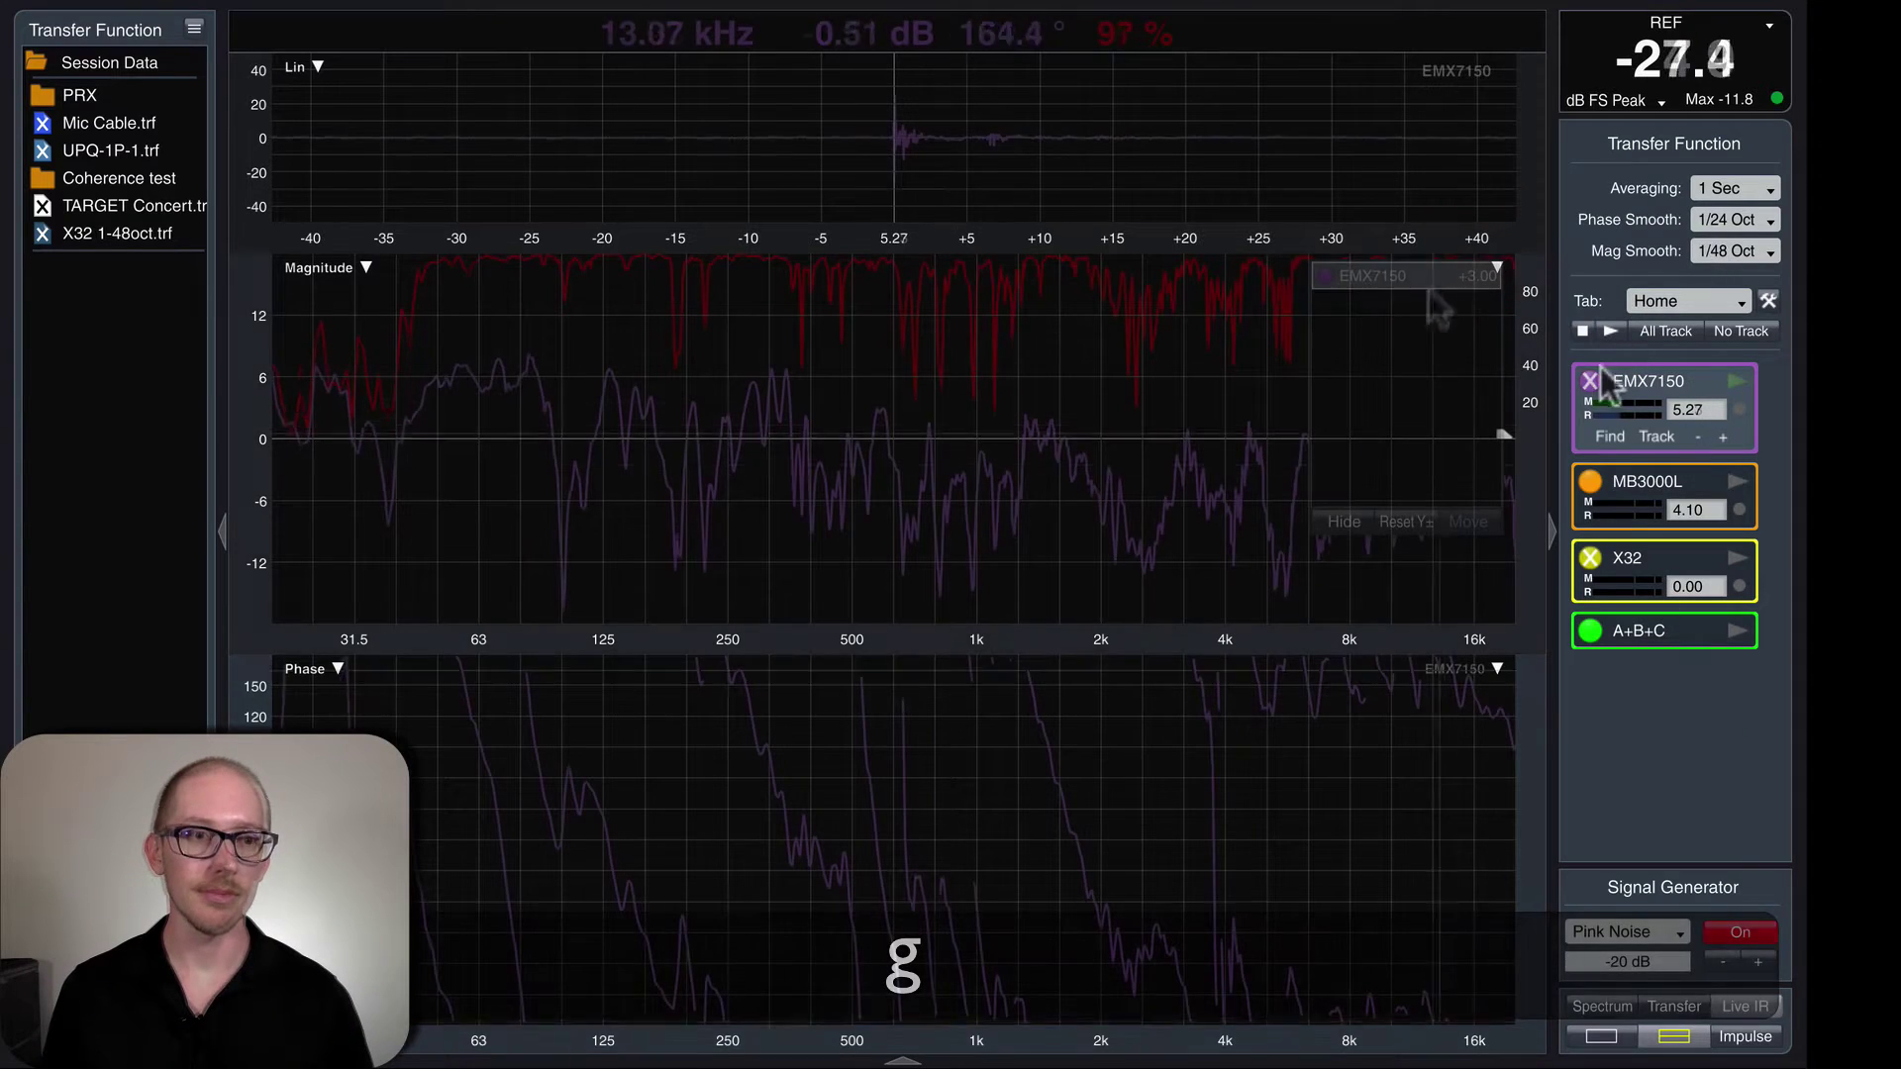
pyautogui.click(1591, 377)
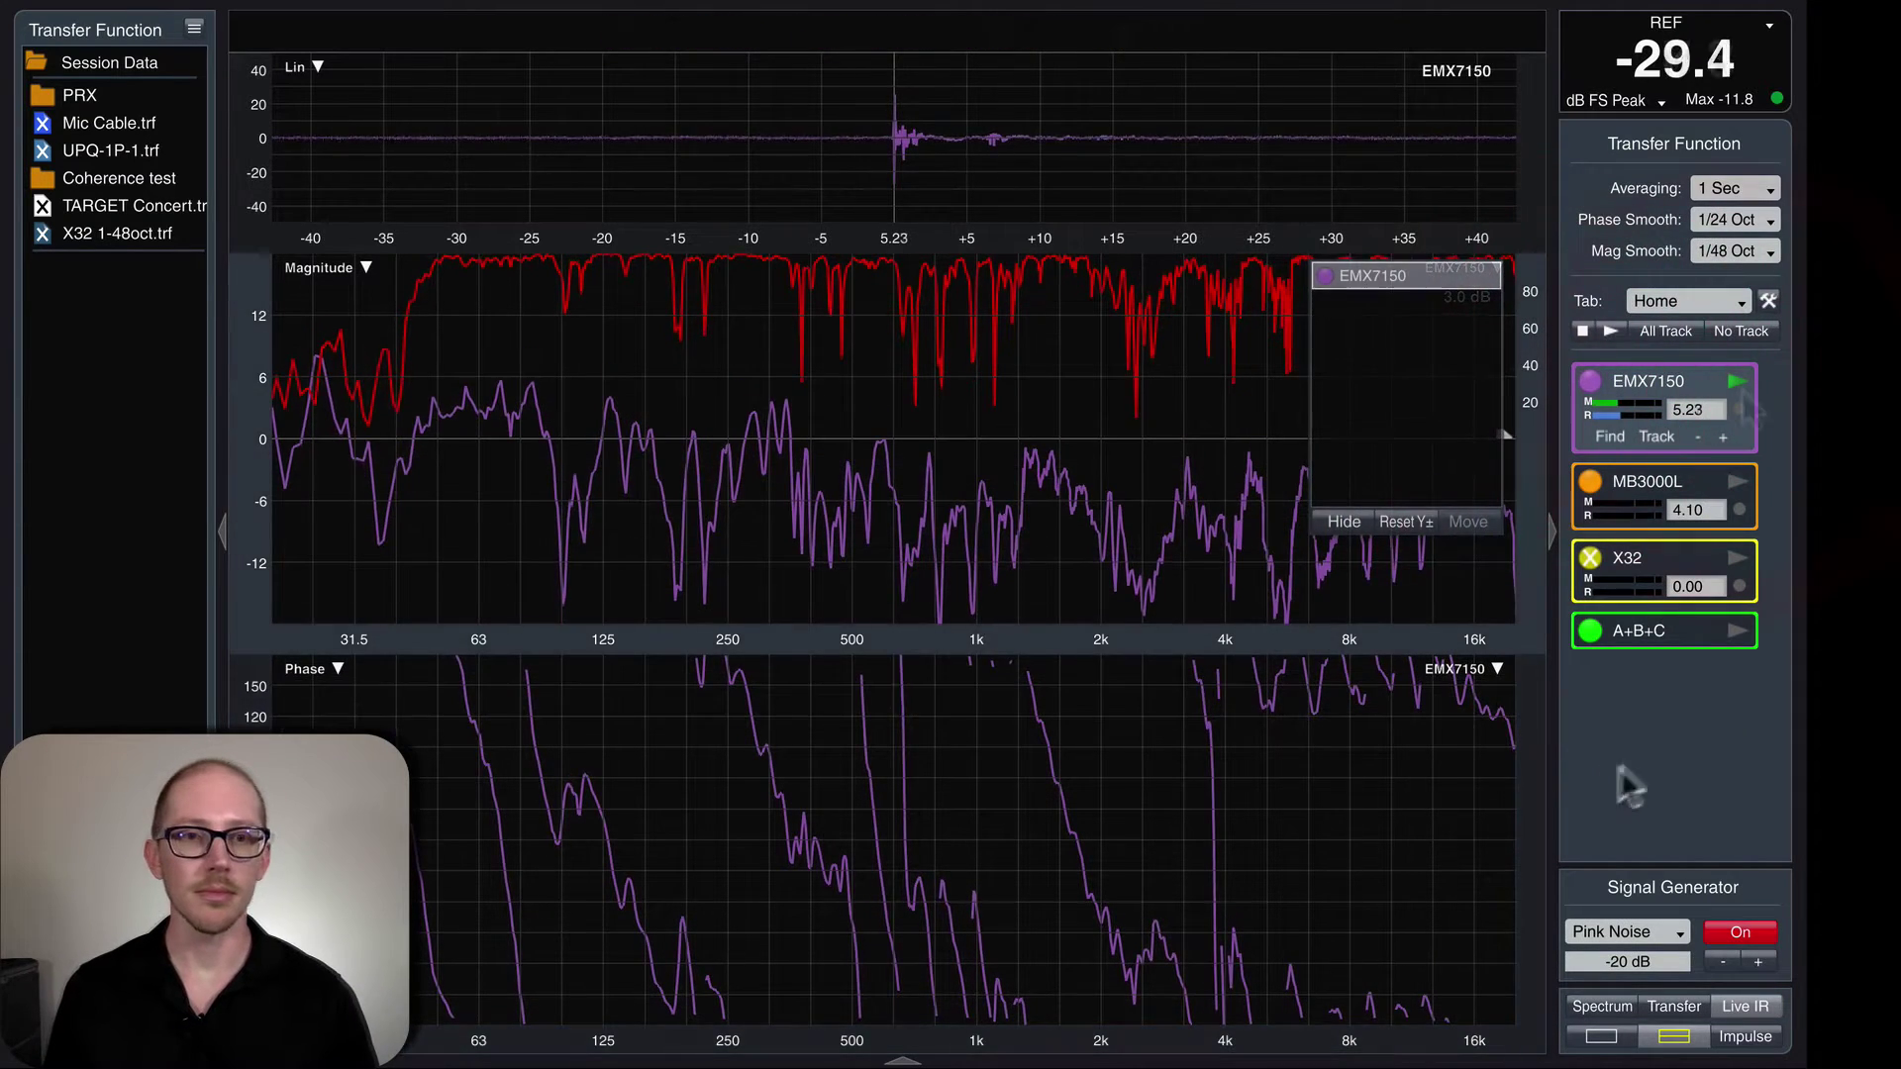
pyautogui.click(1619, 768)
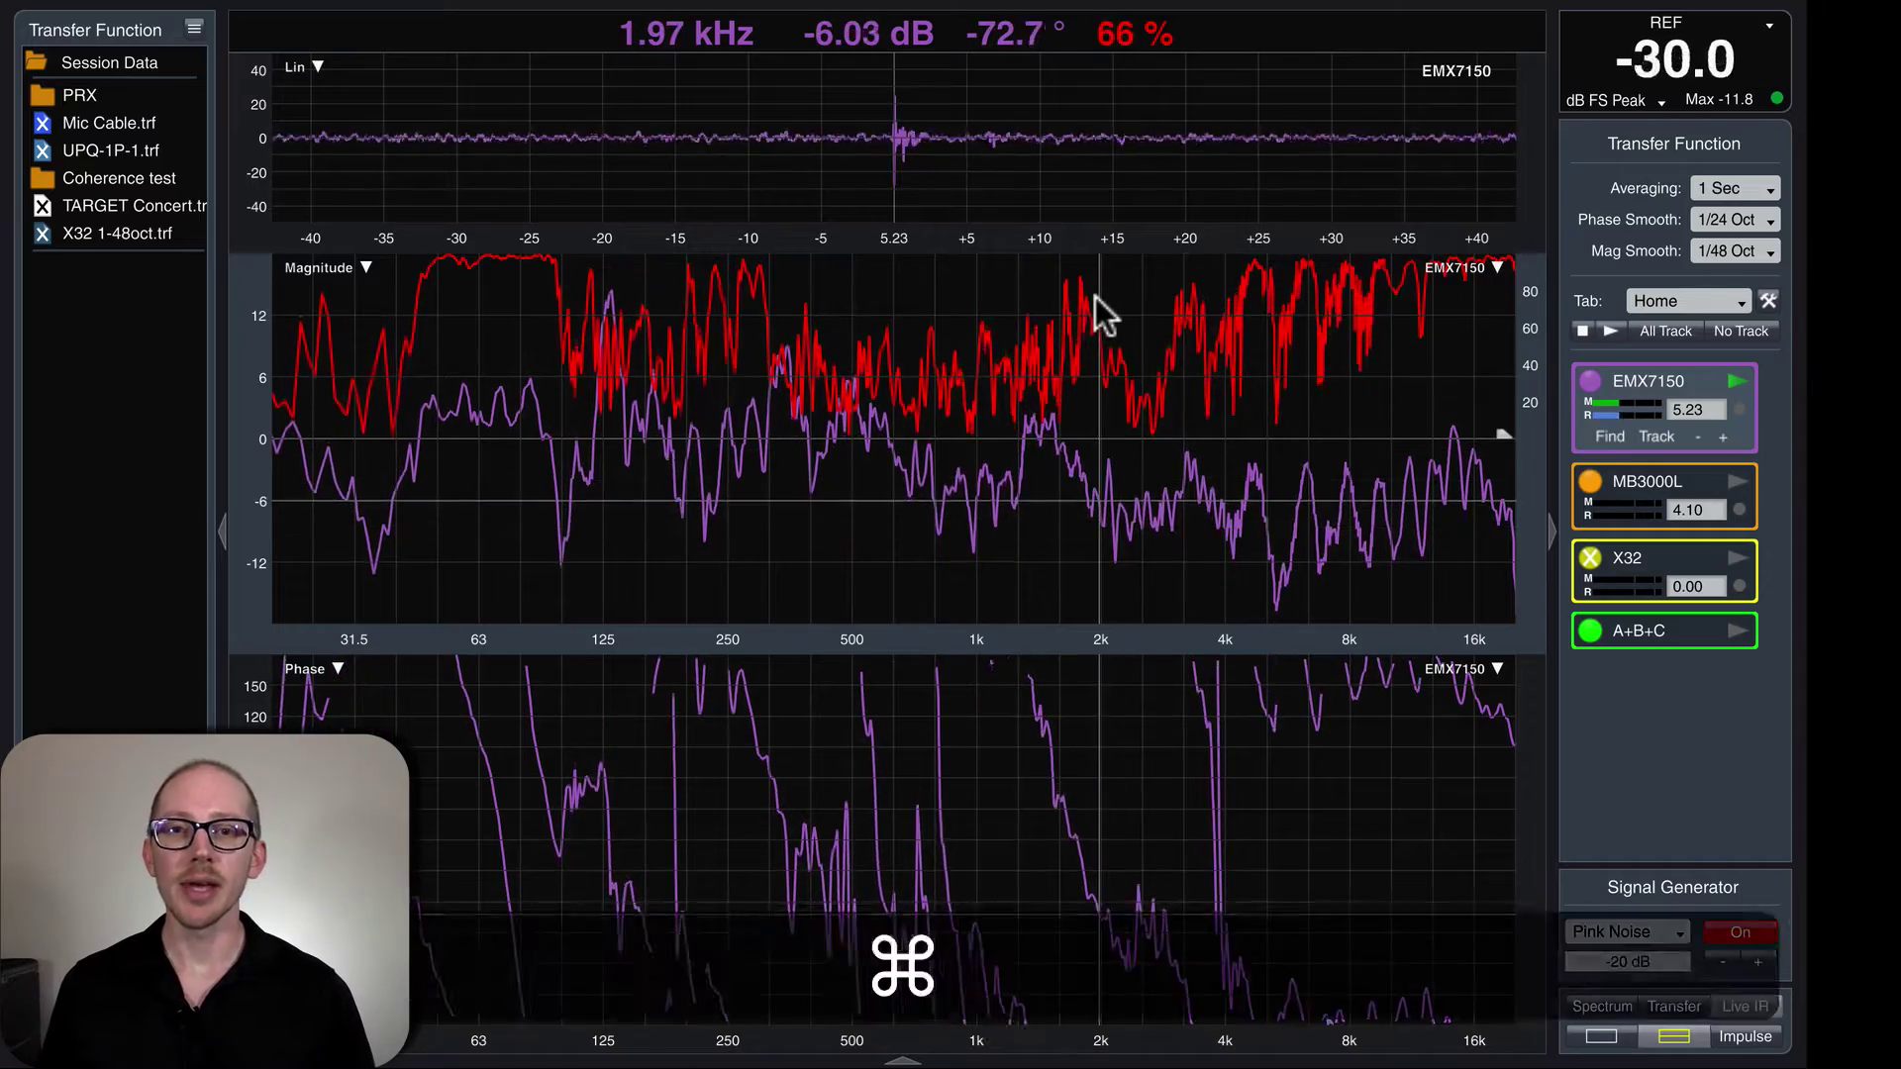
# Switch to X32 Edit and place its window directly below the magnitude plot with the Matrix 1 EQ in view.
pyautogui.press('super+Tab')
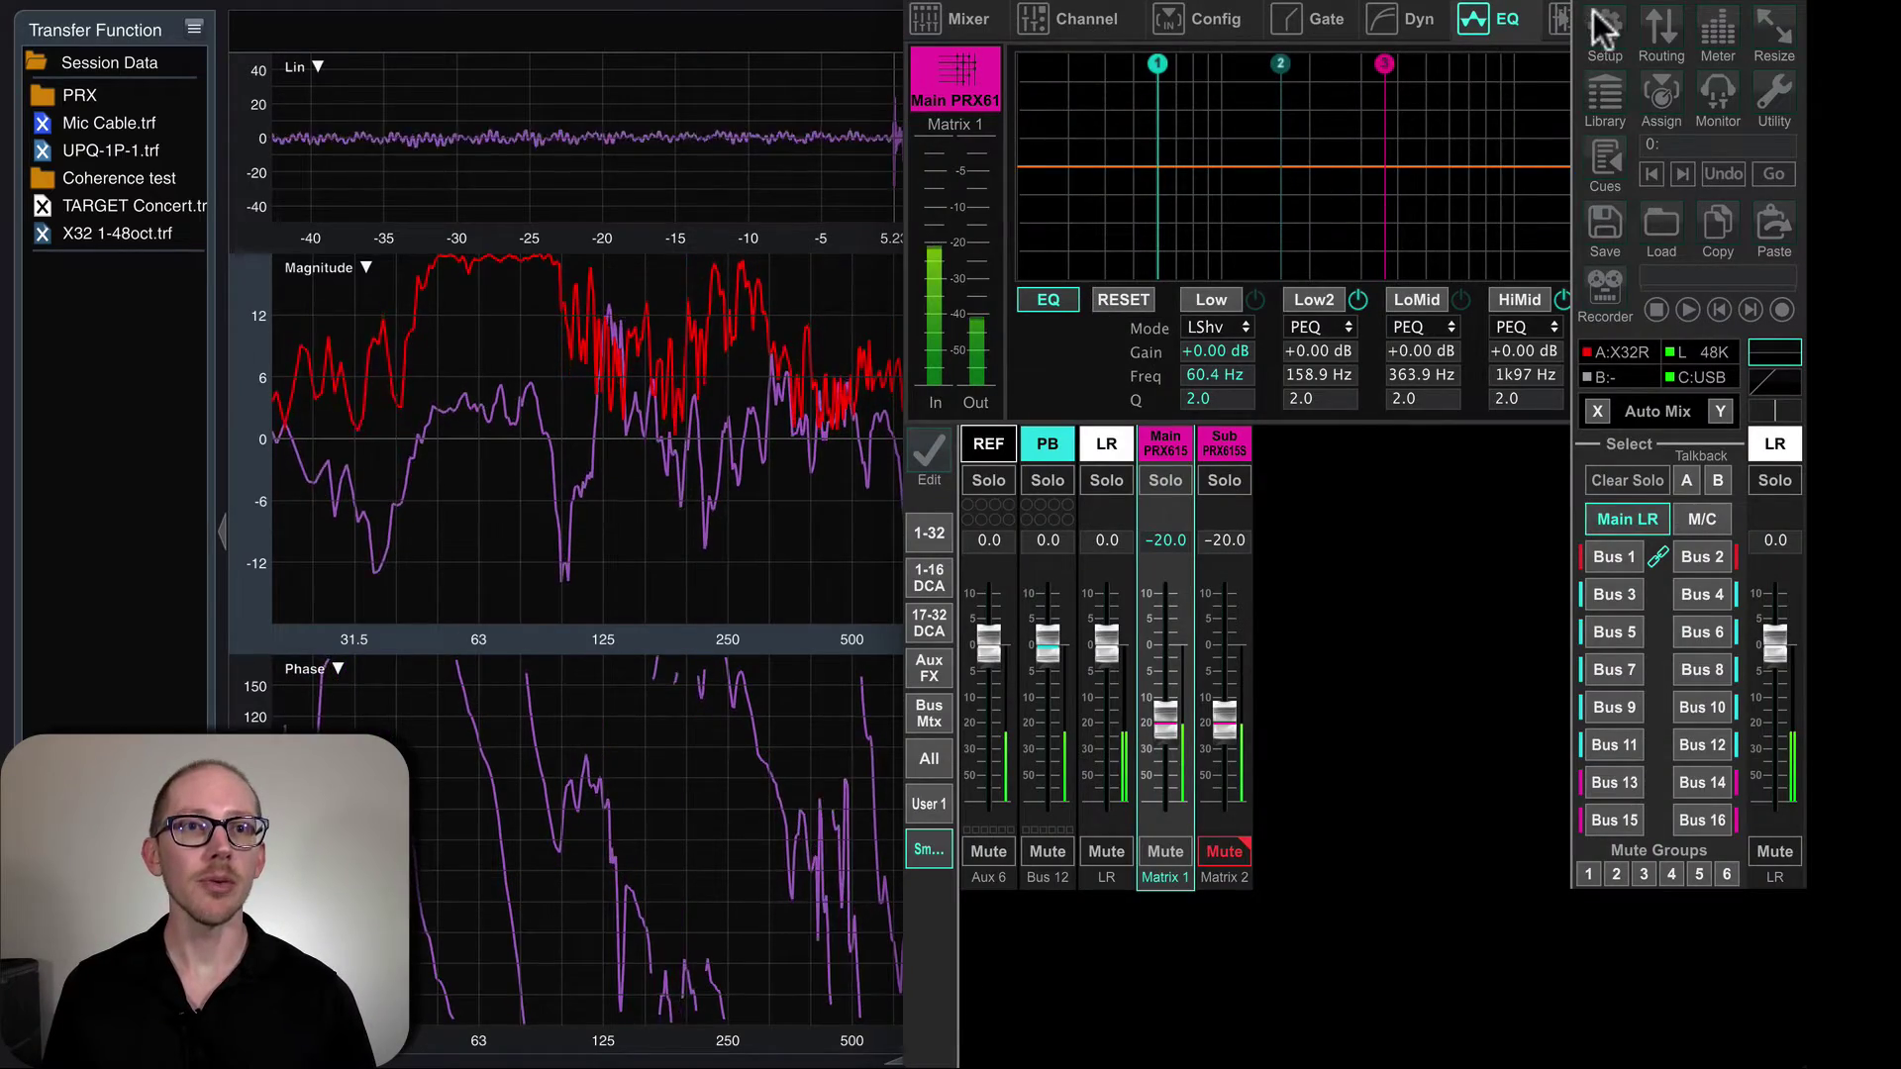
pyautogui.click(1562, 14)
pyautogui.moveTo(1599, 0); pyautogui.dragTo(1386, 369)
pyautogui.moveTo(691, 828); pyautogui.dragTo(450, 826)
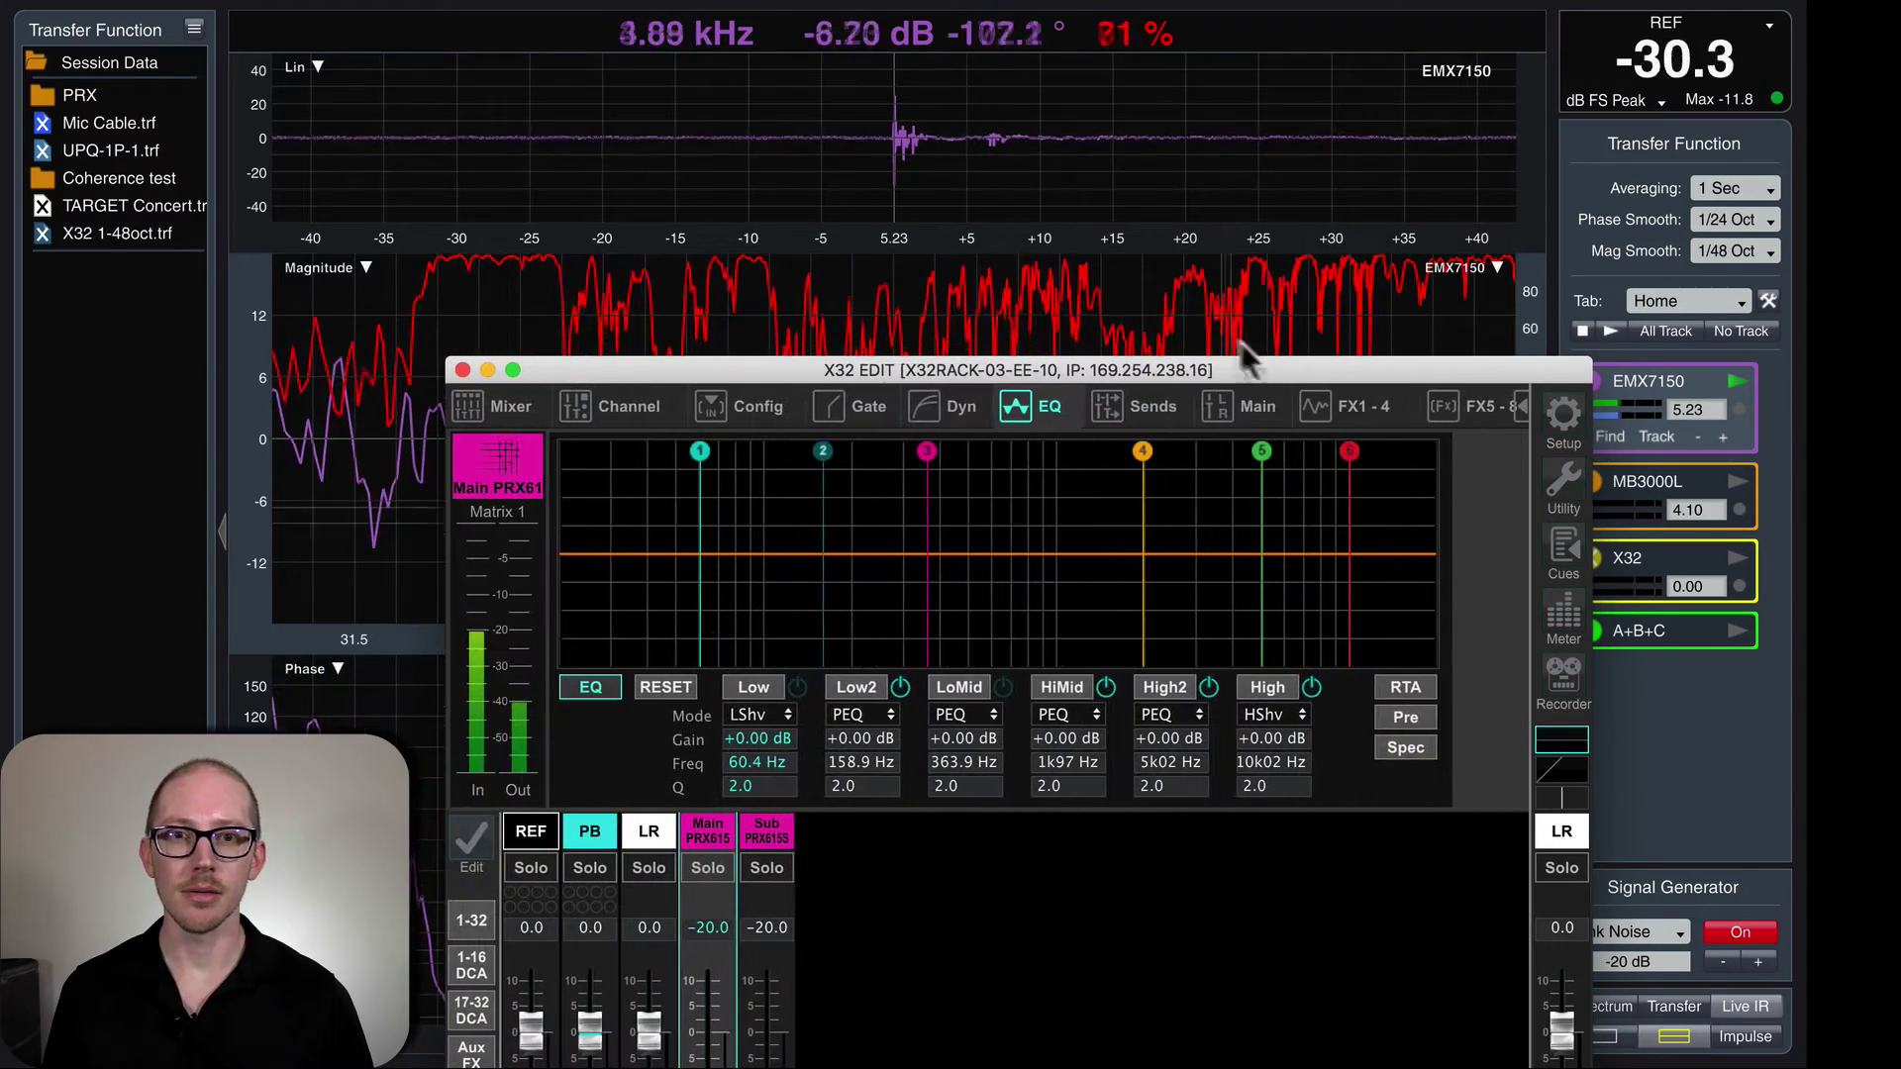
pyautogui.moveTo(1273, 368); pyautogui.dragTo(1197, 656)
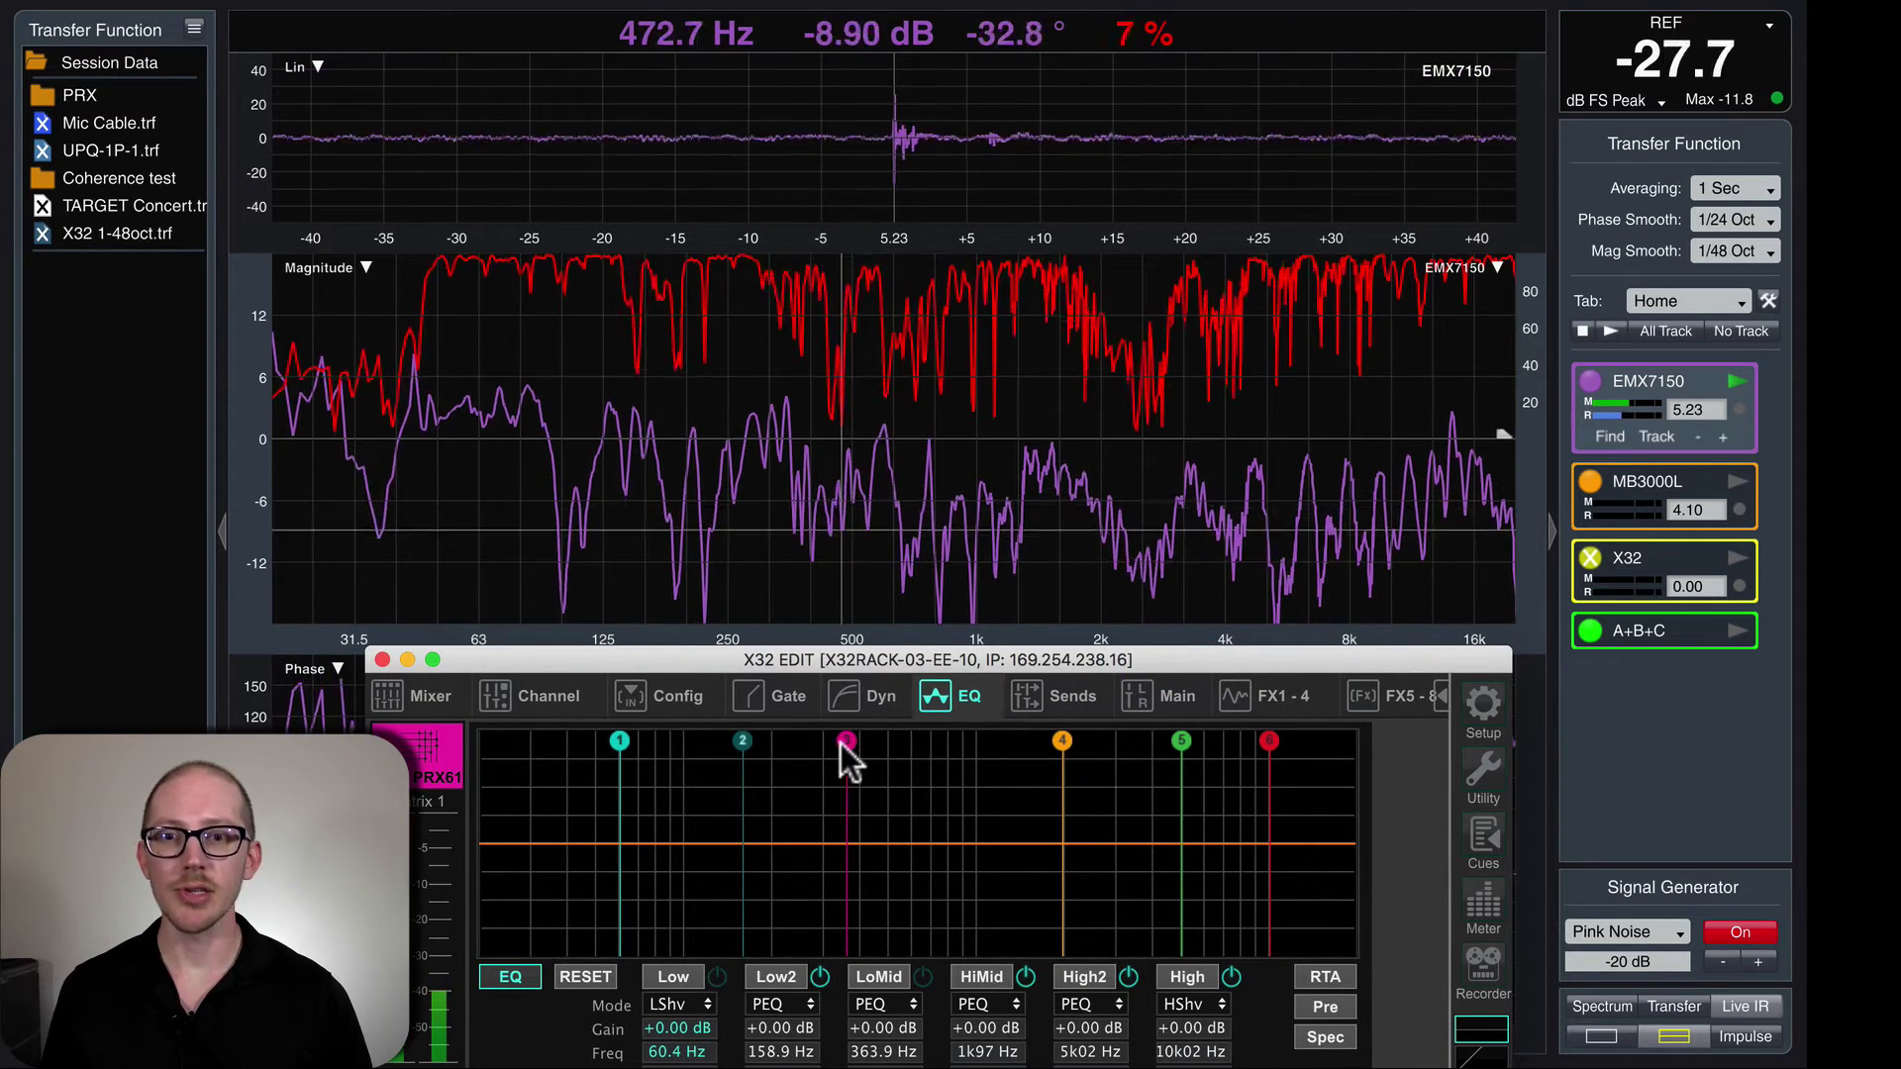
# Cut the LoMid band to -15 dB at 351.6 Hz and boost the low shelf to +14.5 dB at 64.7 Hz.
pyautogui.moveTo(841, 742); pyautogui.dragTo(845, 792)
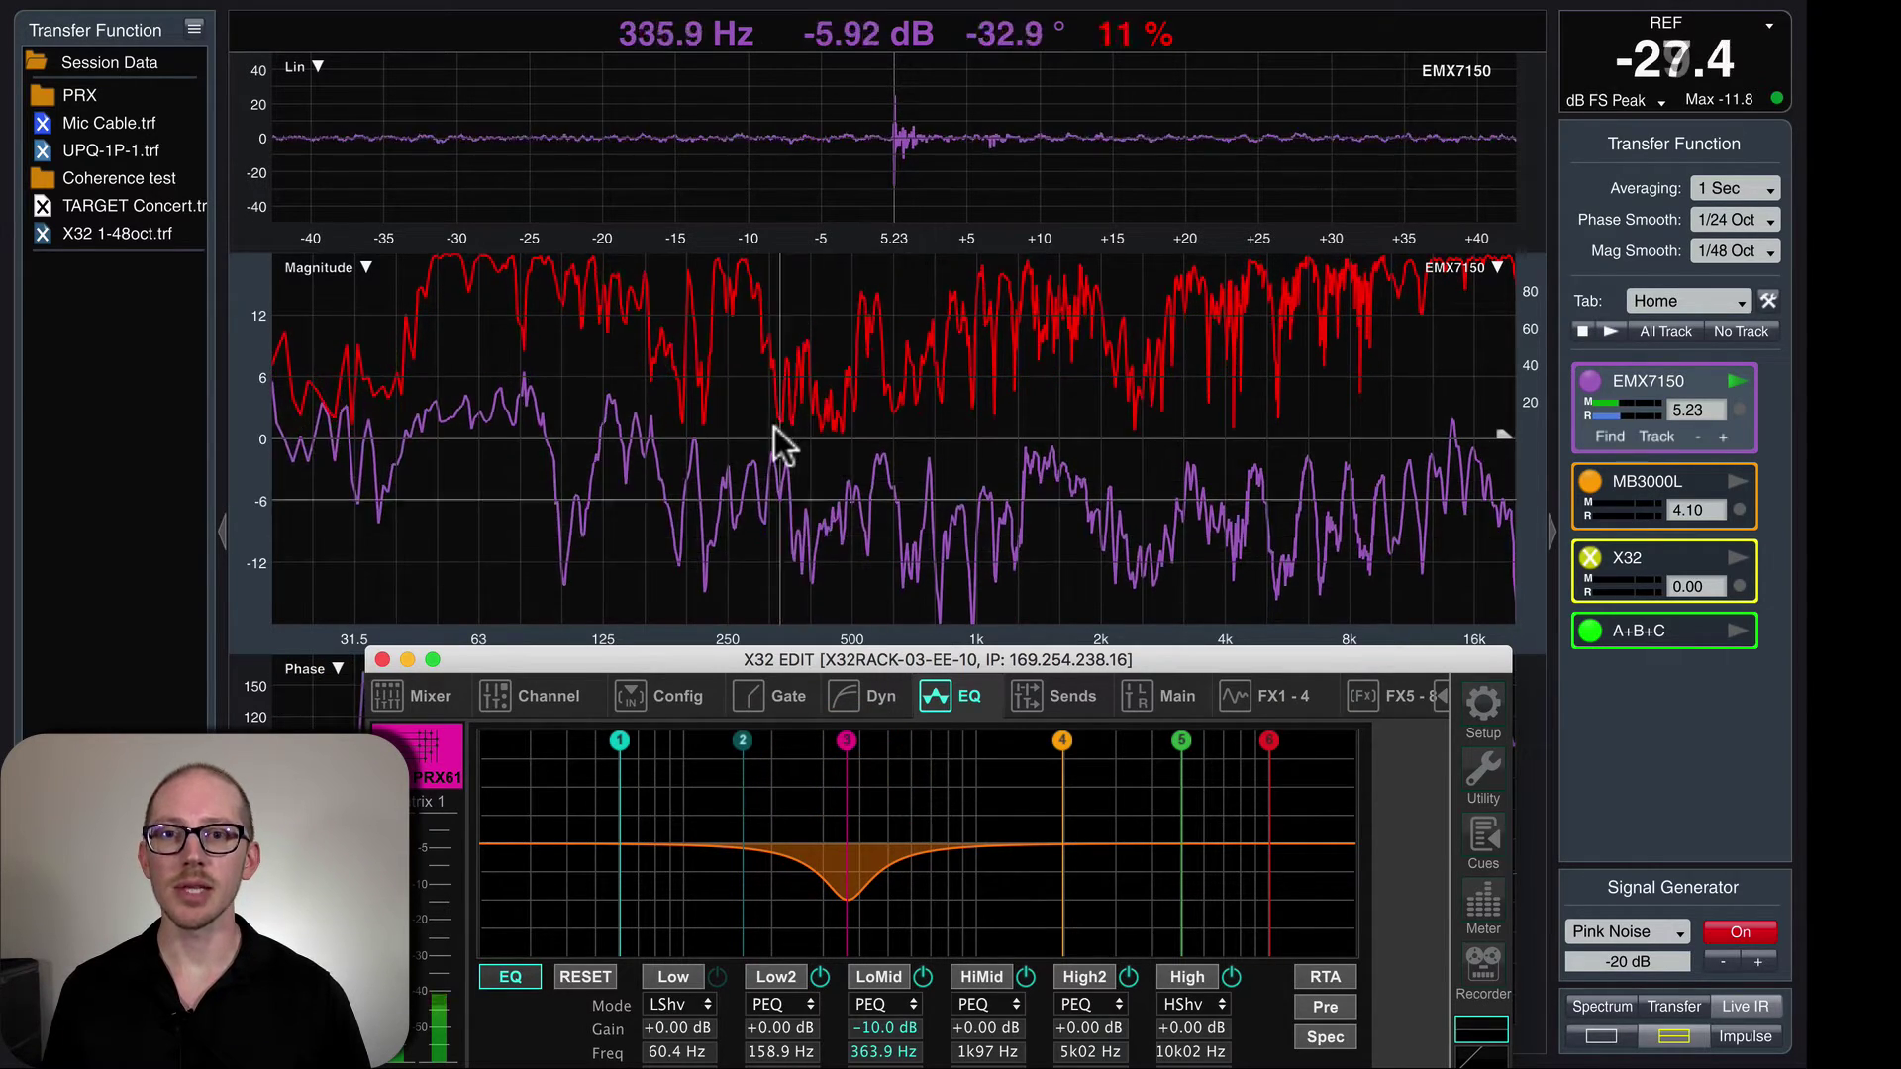
pyautogui.moveTo(848, 750); pyautogui.dragTo(841, 792)
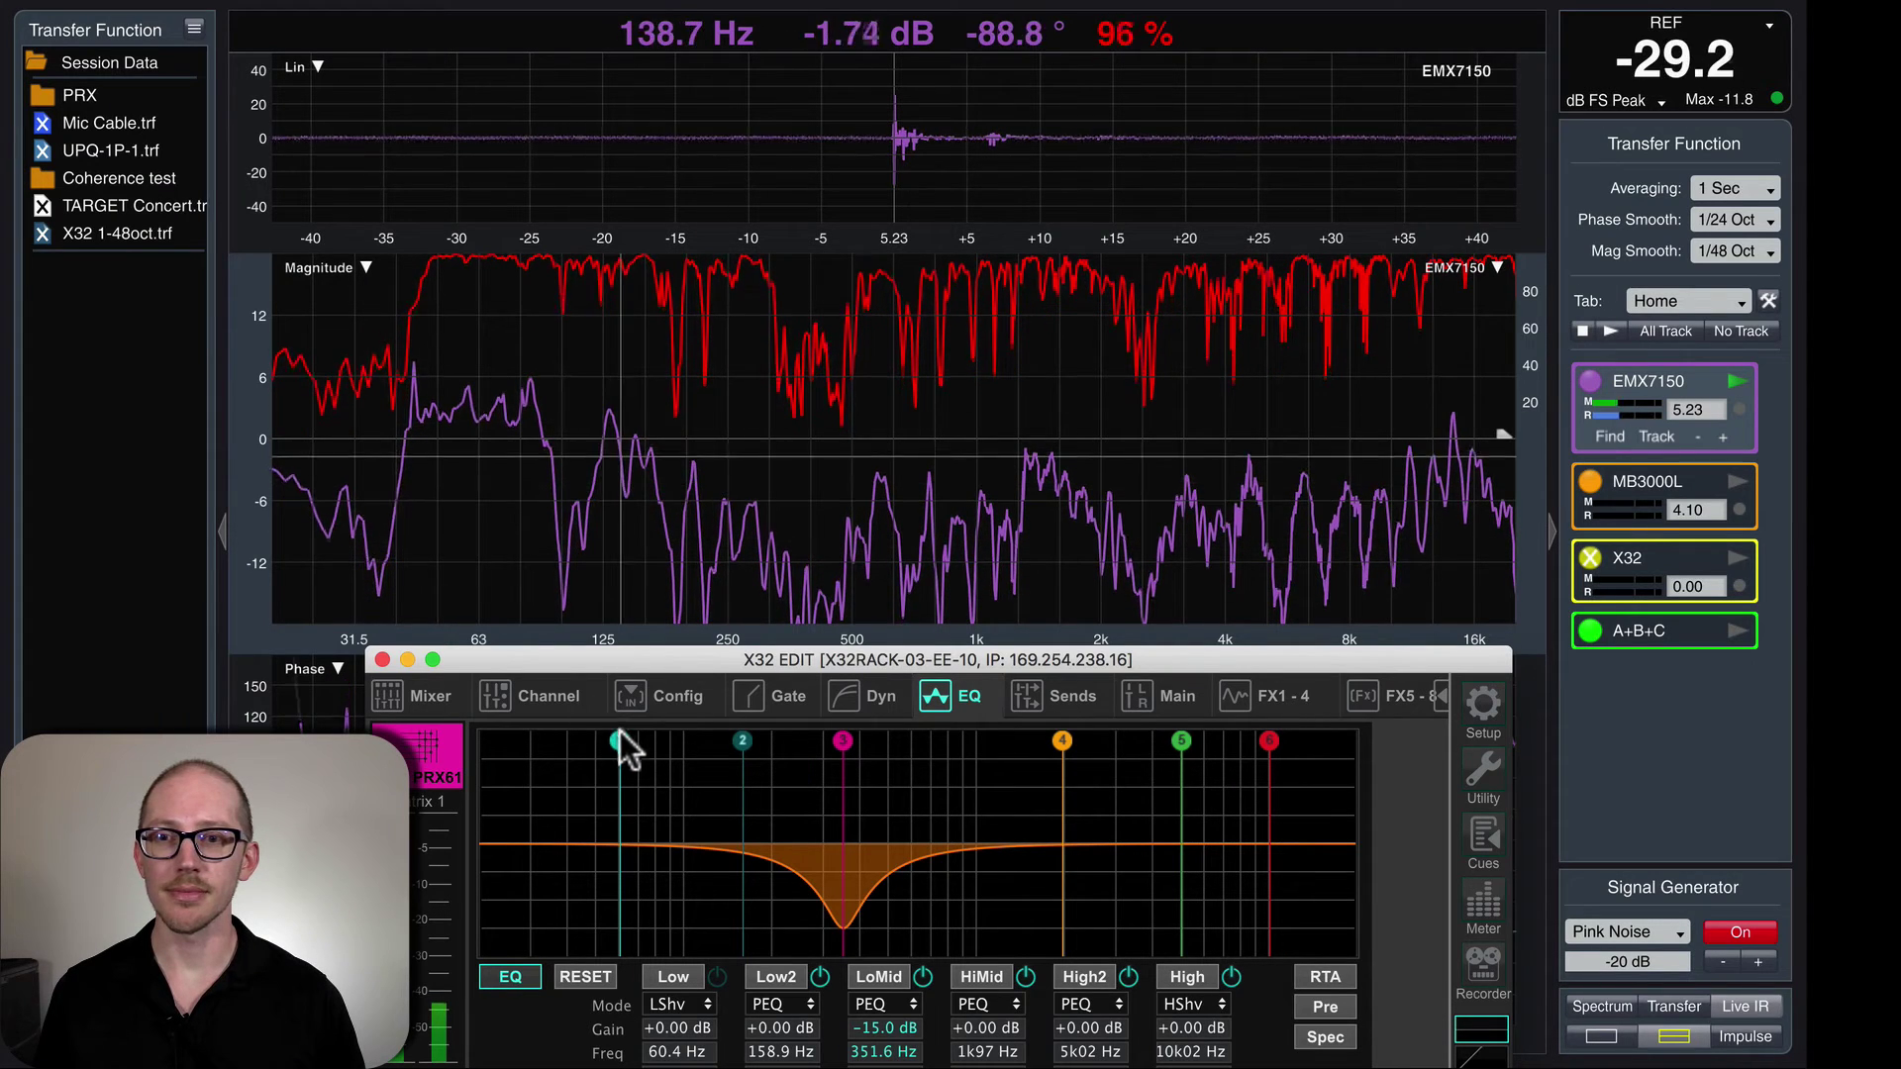
pyautogui.moveTo(620, 734); pyautogui.dragTo(631, 665)
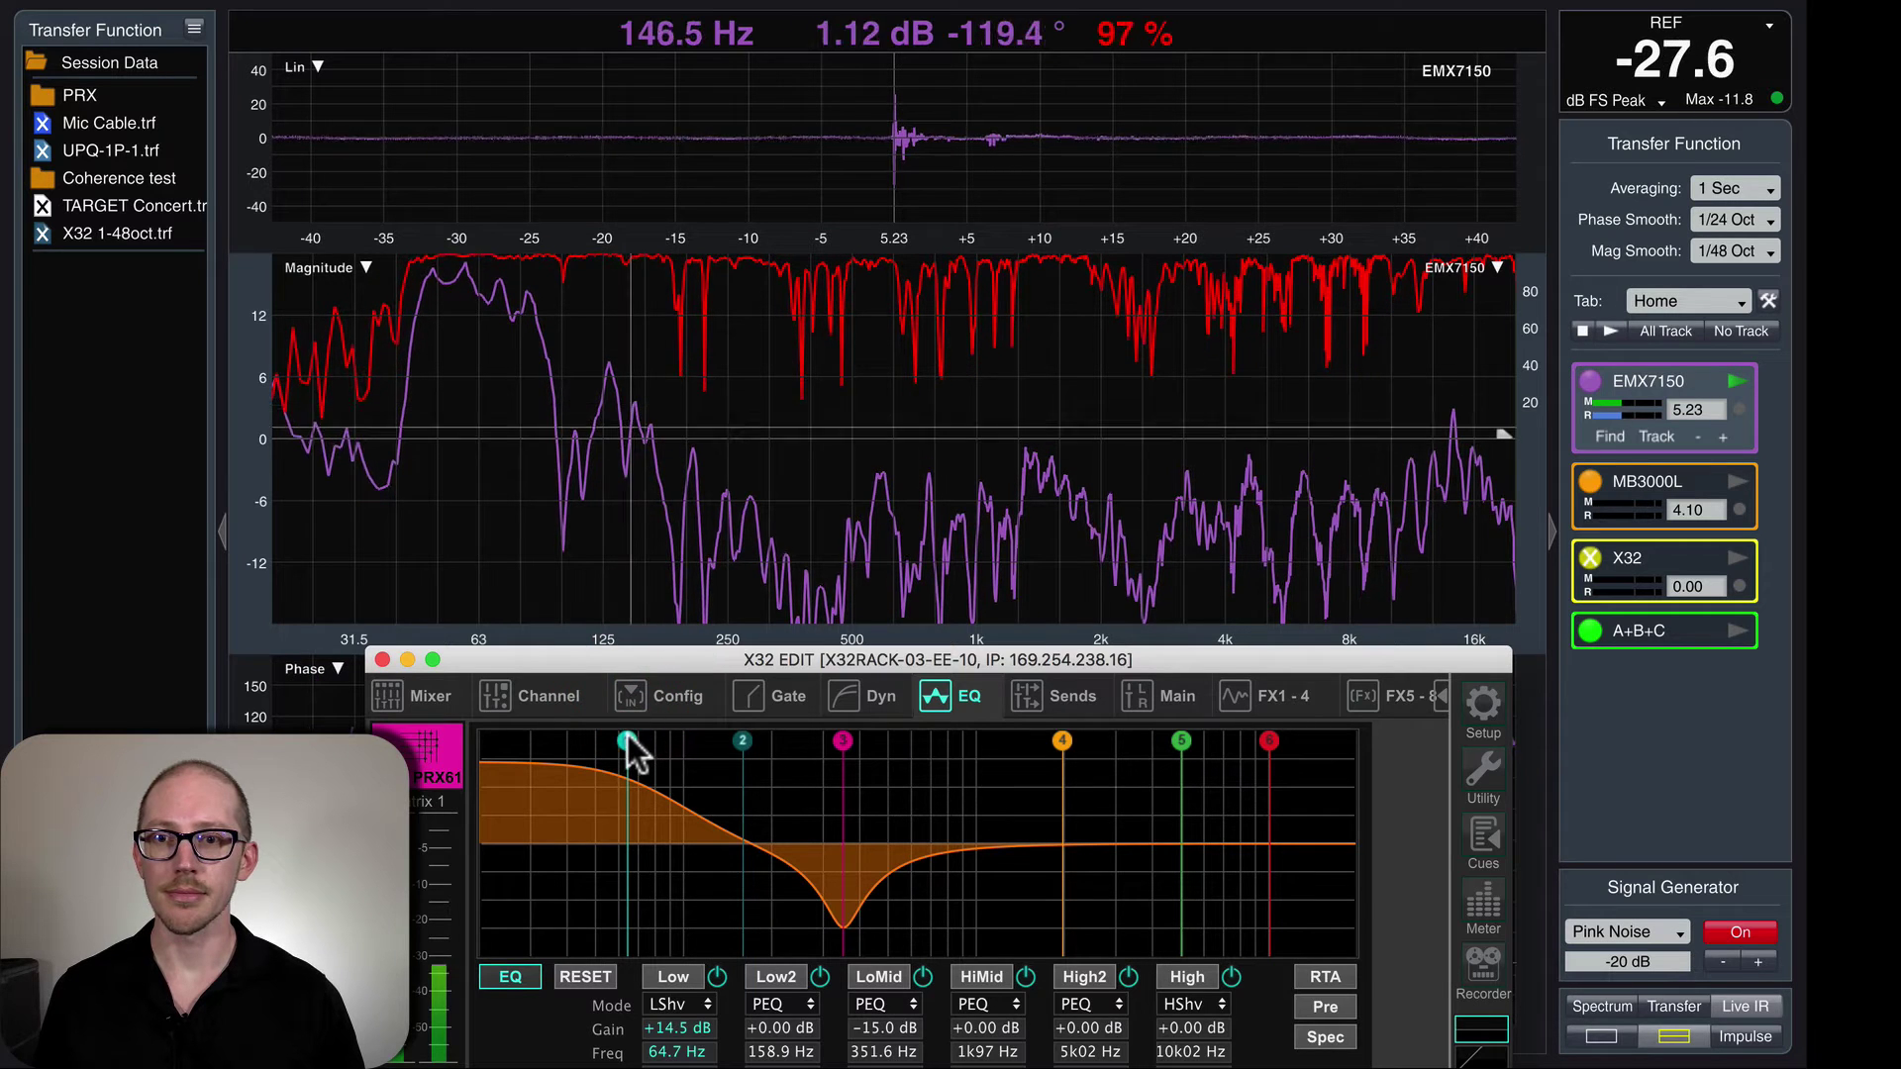
# Lower the low shelf gain to +2 dB and bring the LoMid band to -0.5 dB at 726.2 Hz.
pyautogui.moveTo(628, 747); pyautogui.dragTo(625, 803)
pyautogui.moveTo(859, 865); pyautogui.dragTo(936, 616)
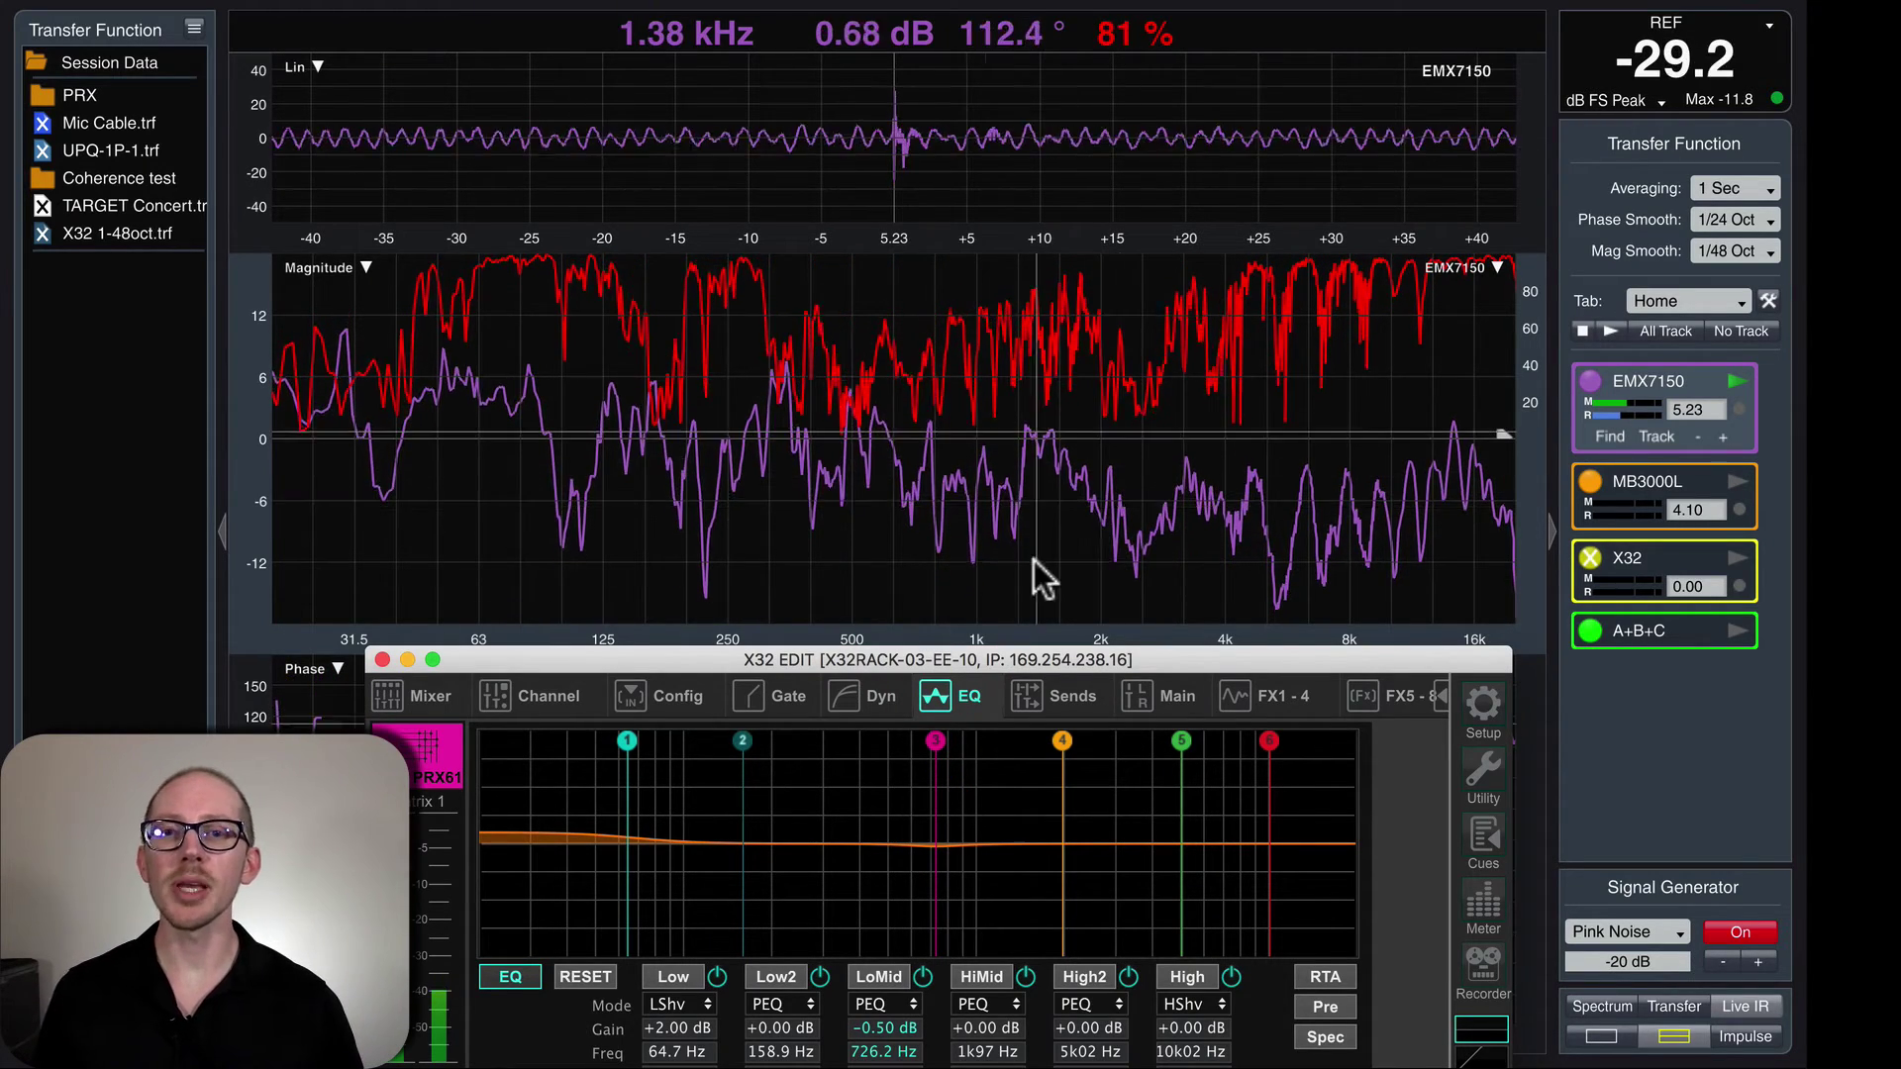
# Bring Smaart forward and swap the plots so that phase is displayed above magnitude.
pyautogui.click(985, 447)
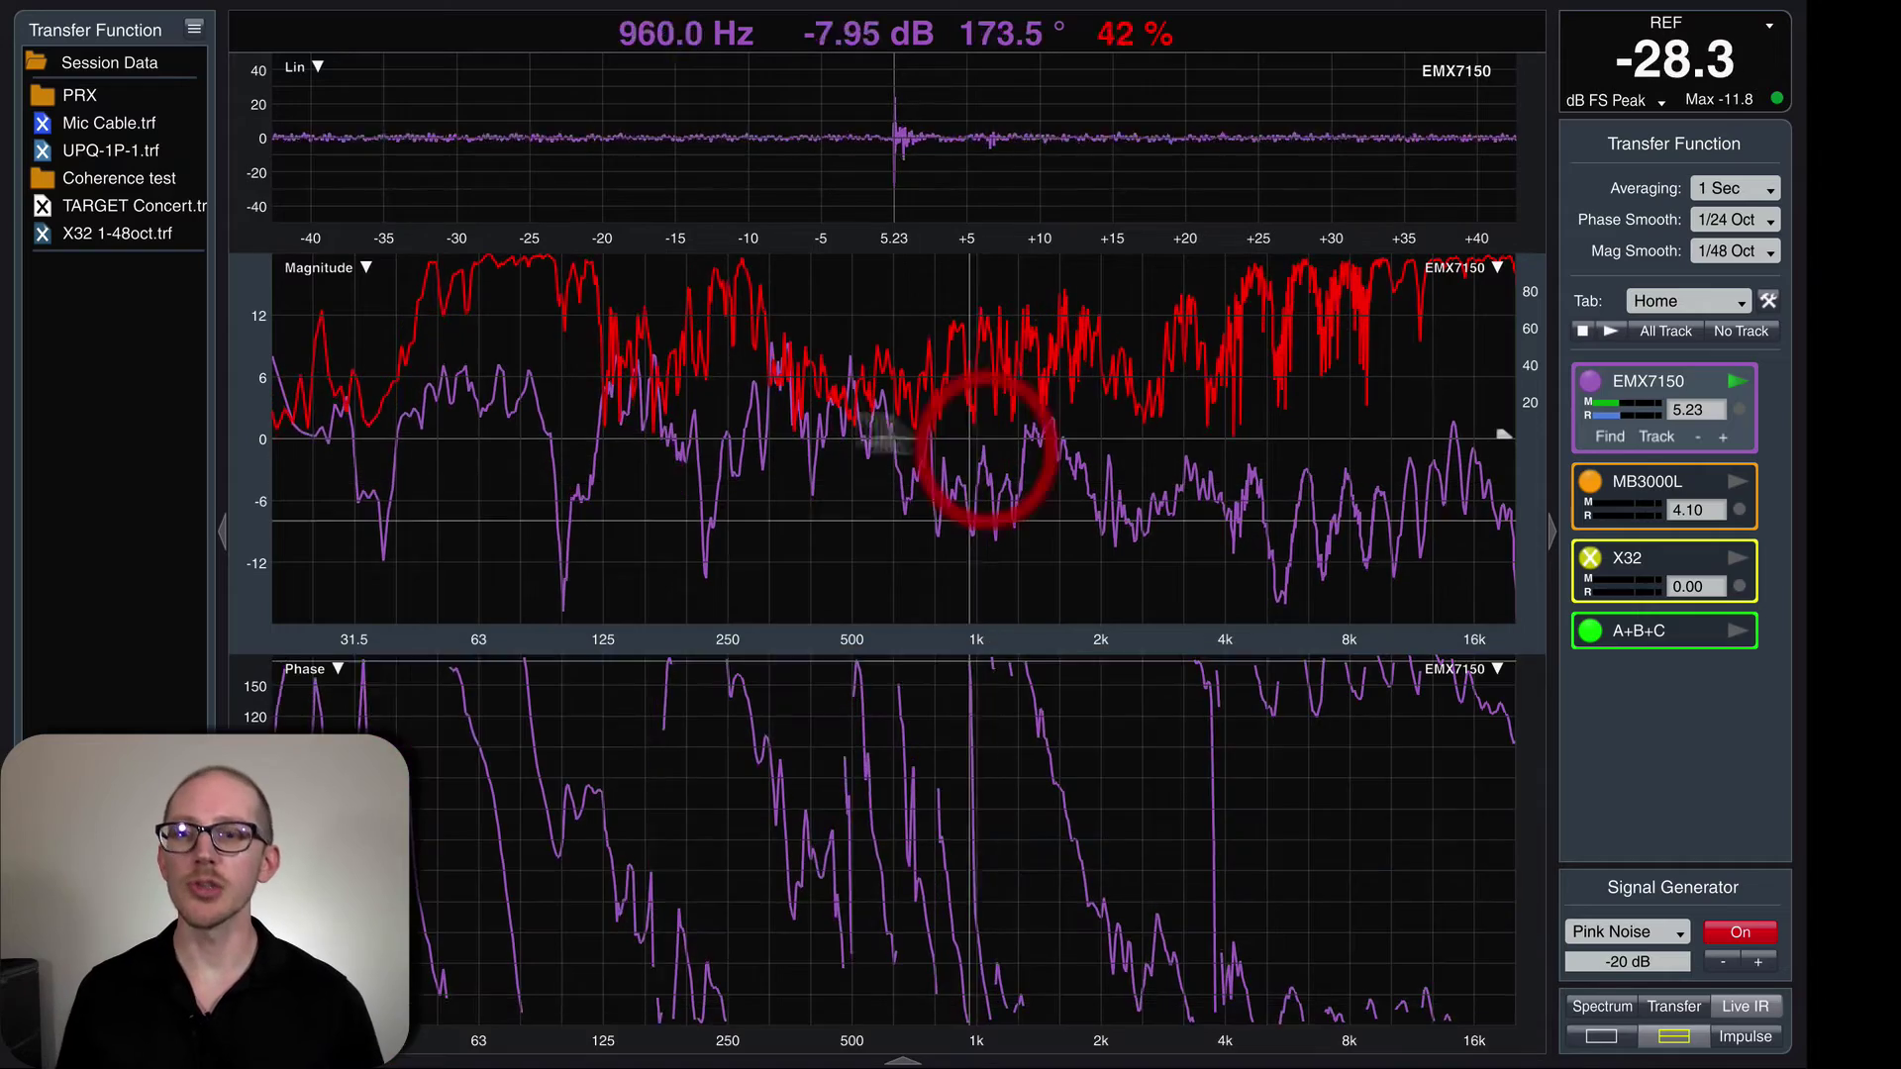
pyautogui.press('t')
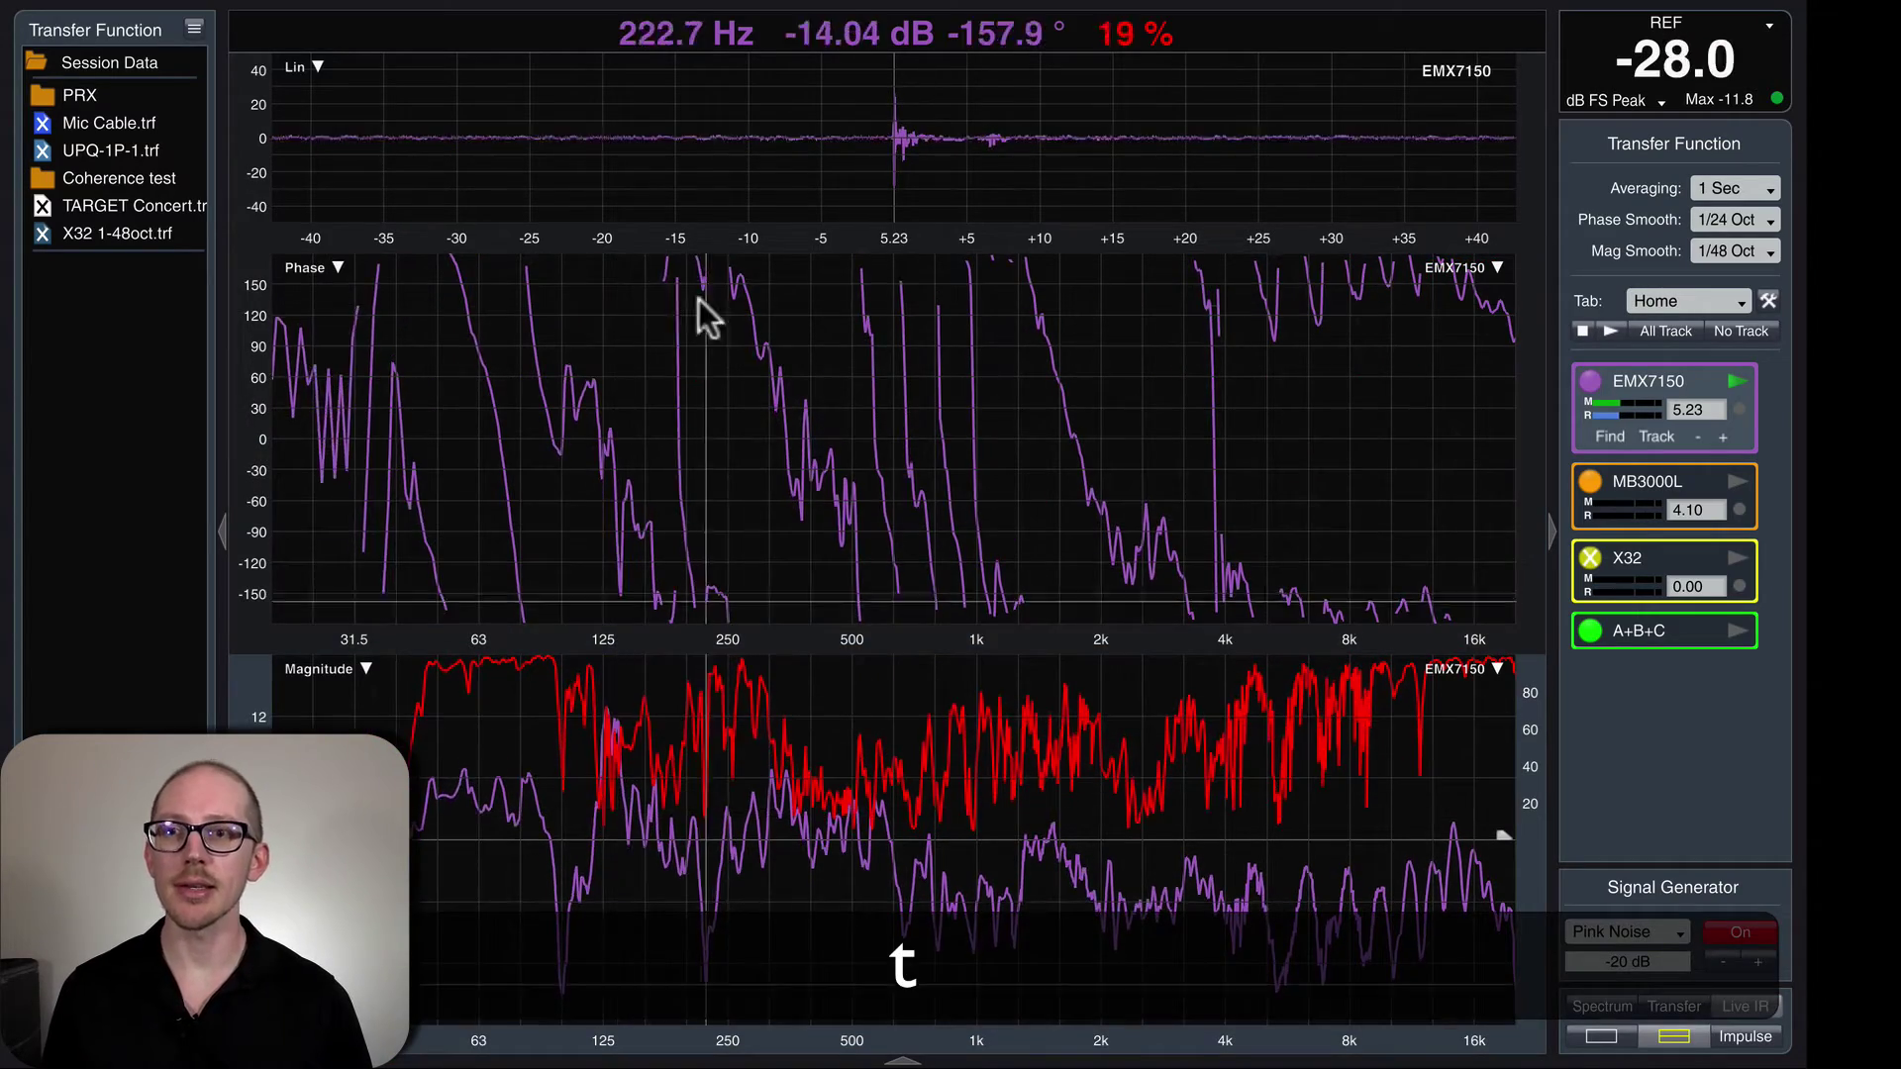
# Switch to X32 Edit and reset all EQ bands on the Matrix 1 main output.
pyautogui.press('super+Tab')
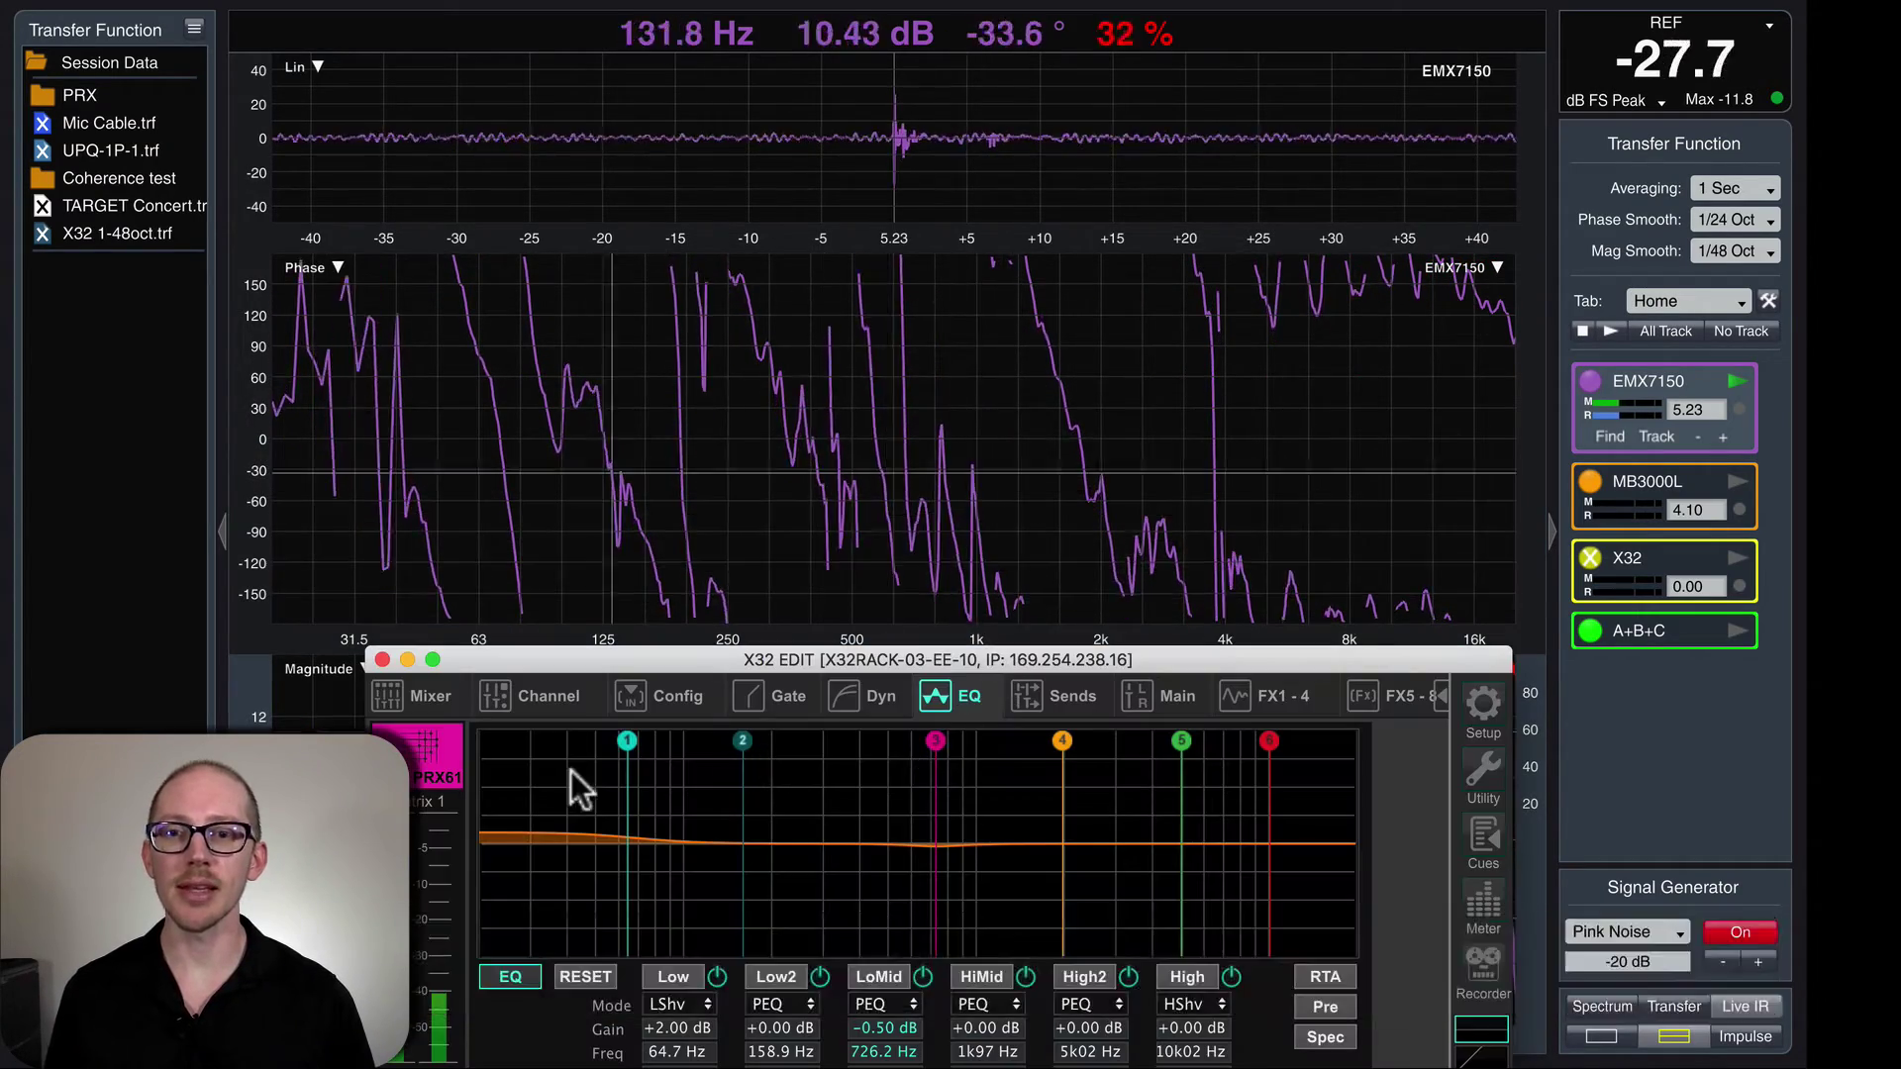
pyautogui.click(585, 977)
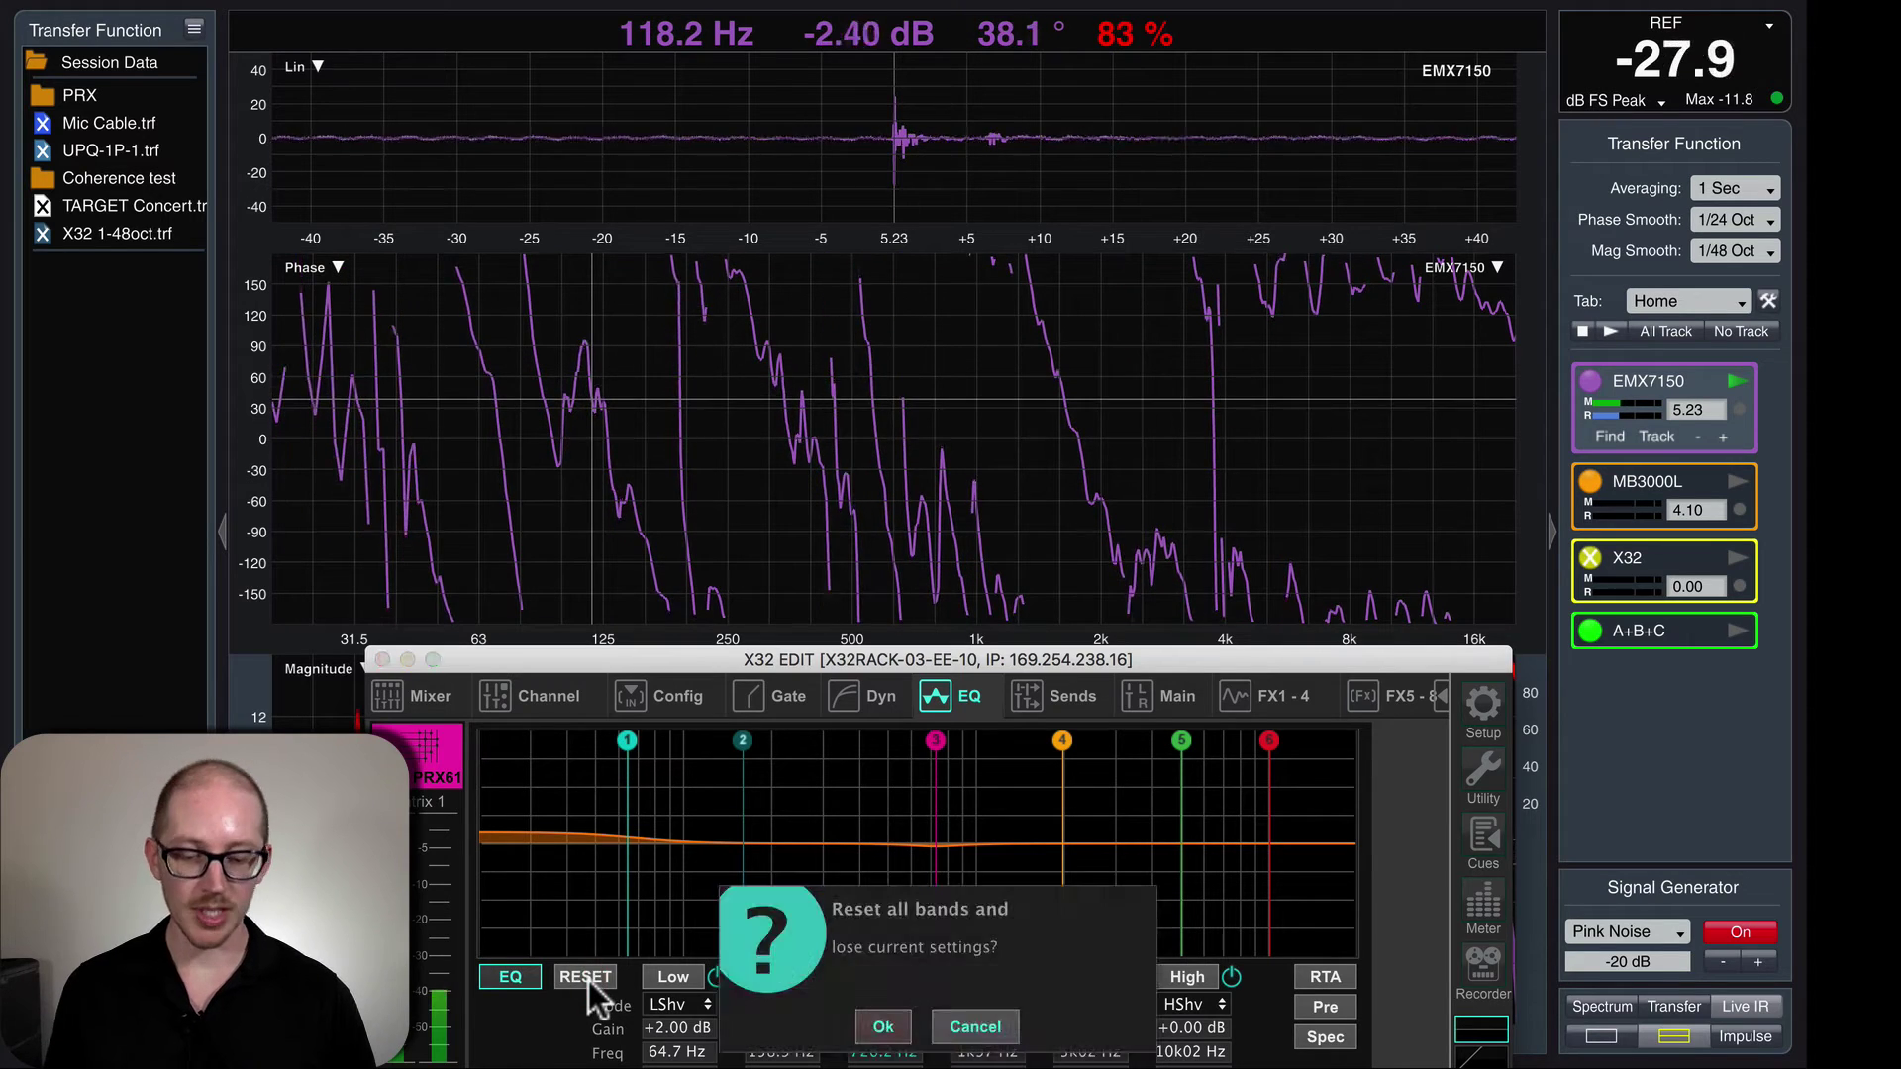
pyautogui.press('Return')
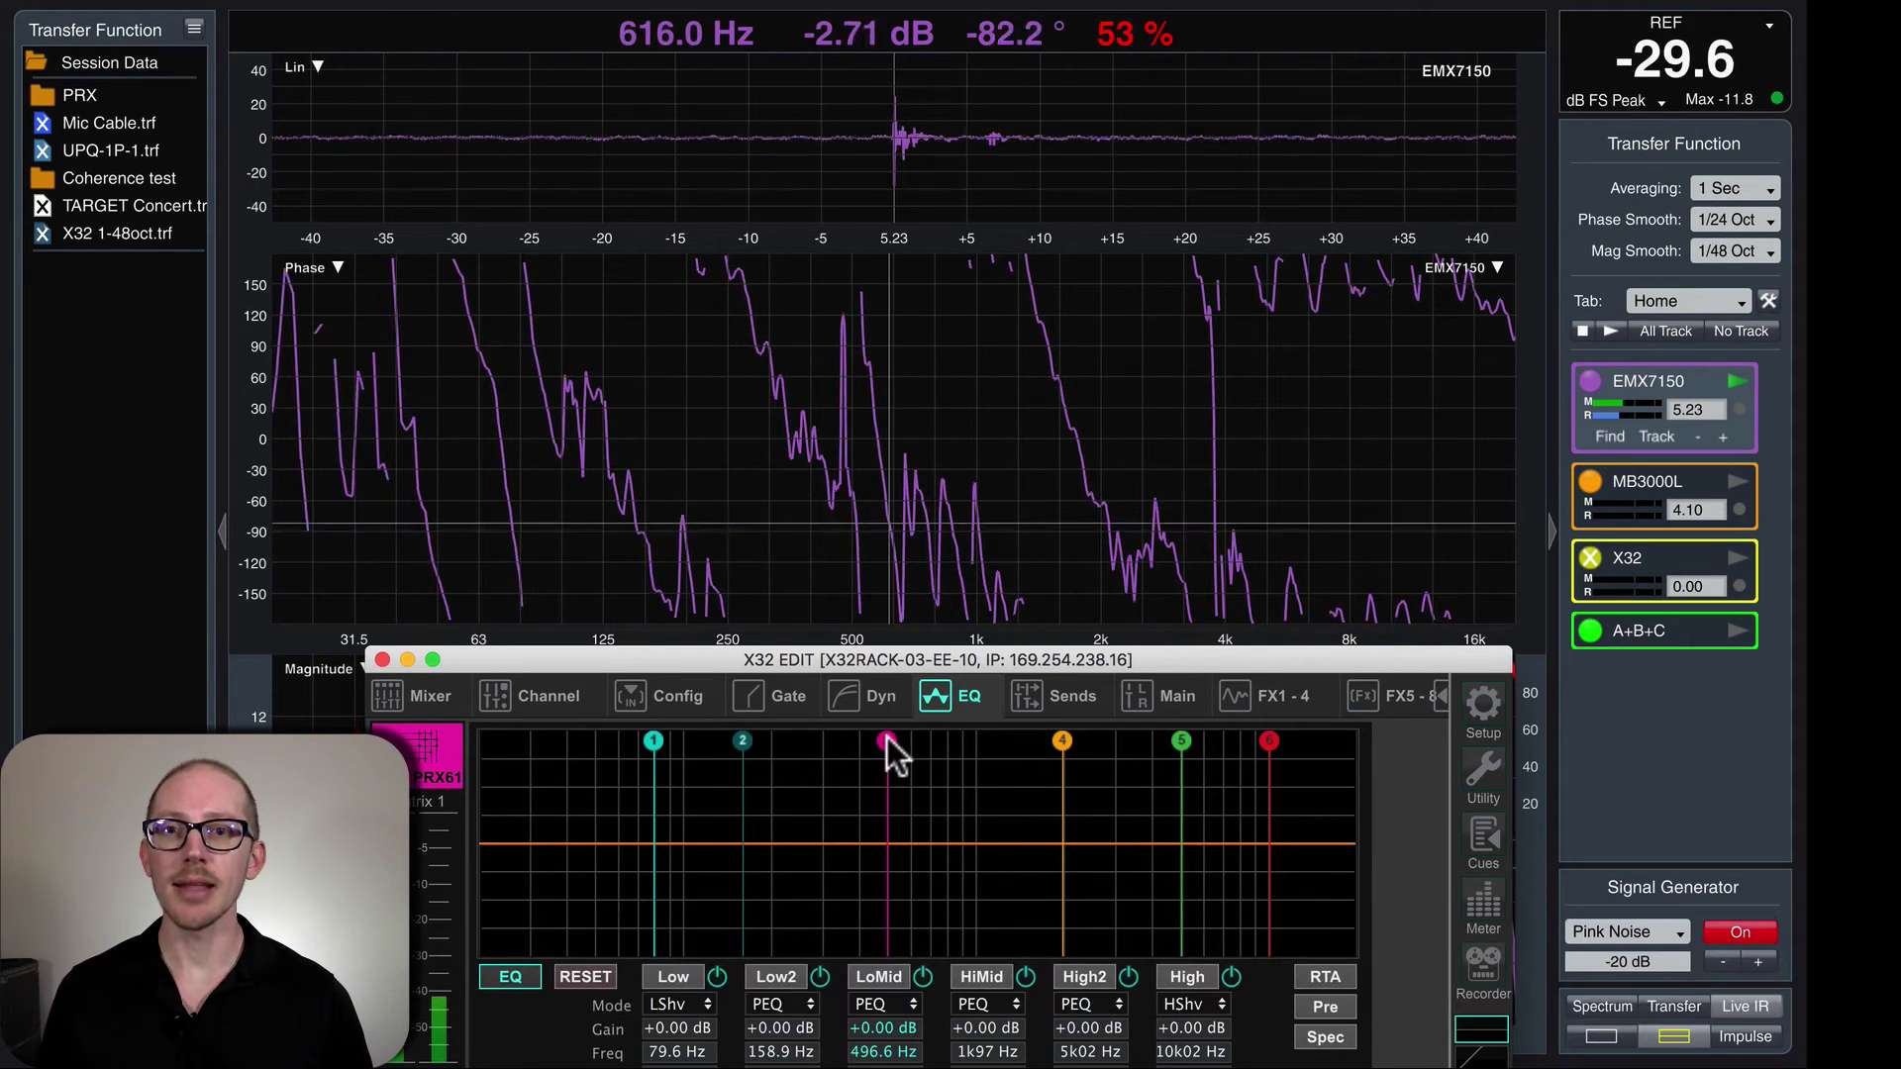
# Cut the LoMid band of the Matrix 1 EQ to -15 dB at 417.9 Hz.
pyautogui.moveTo(887, 738); pyautogui.dragTo(865, 844)
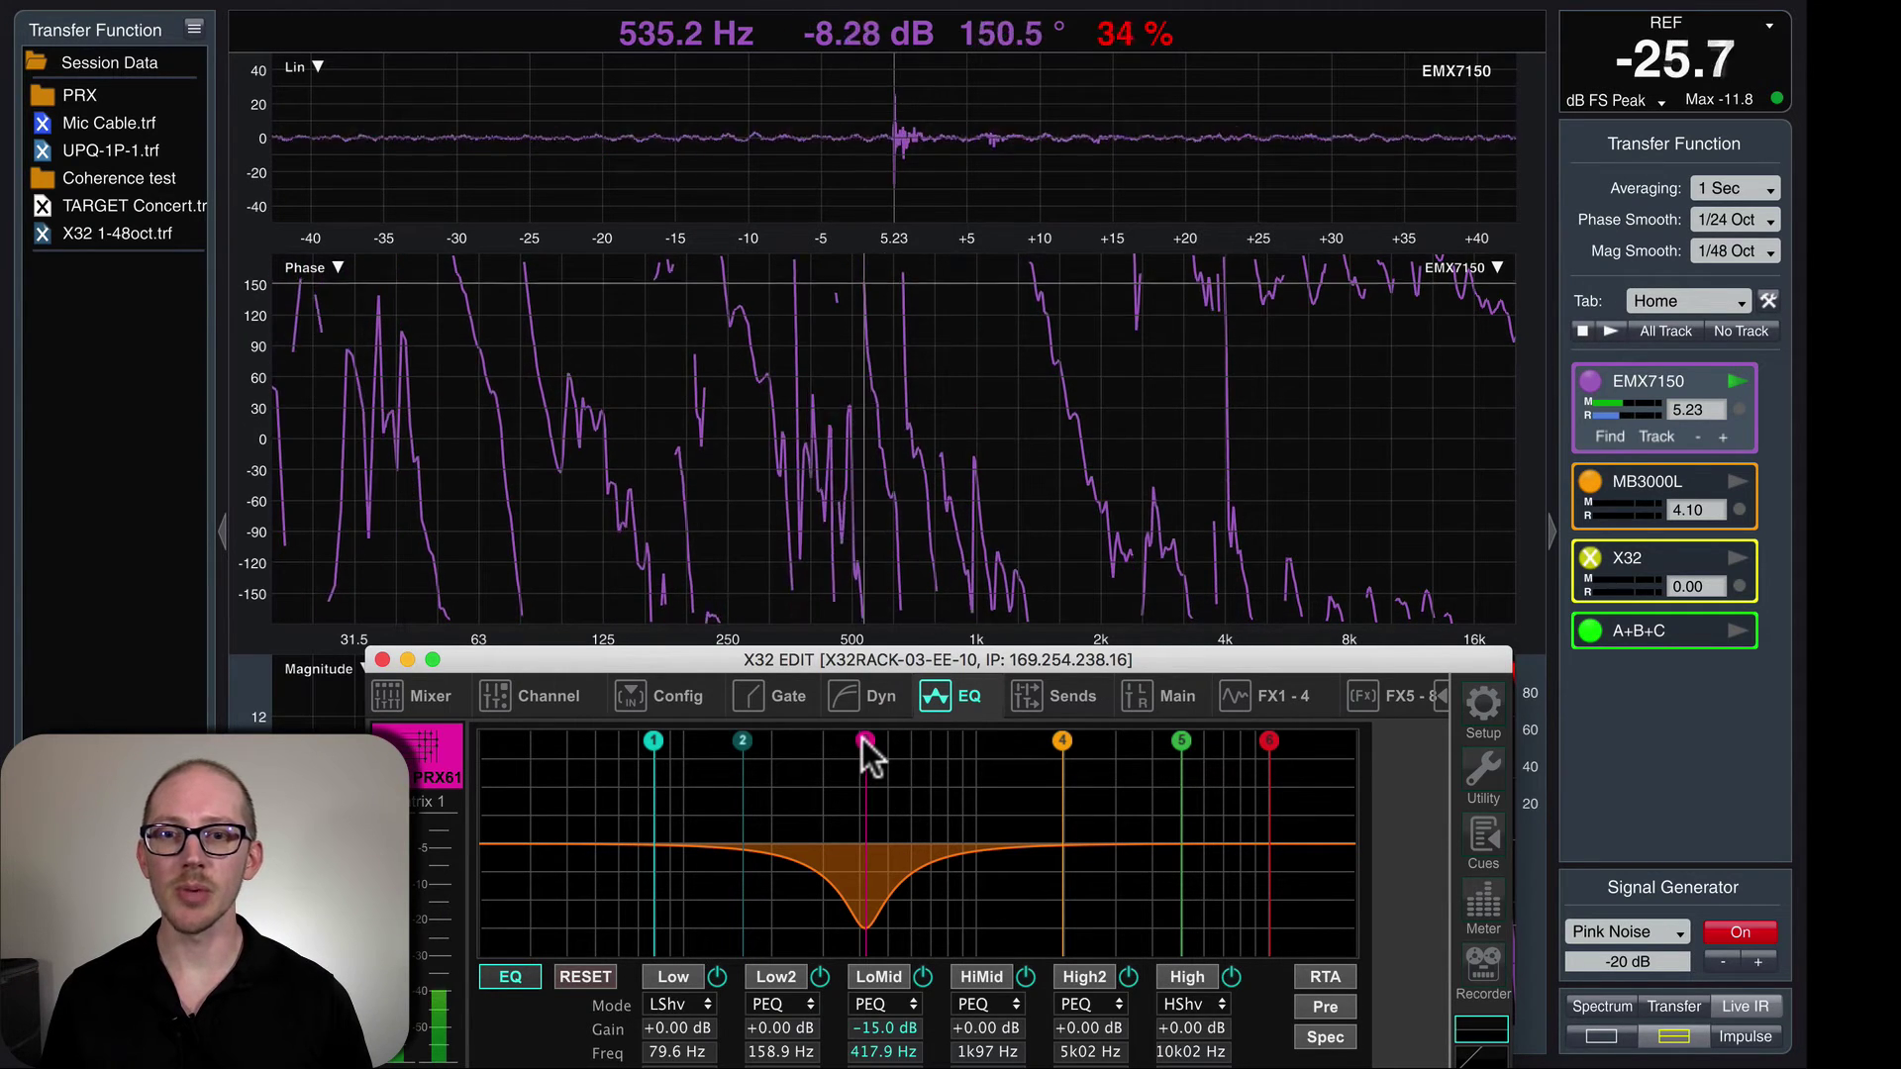
pyautogui.moveTo(864, 740); pyautogui.dragTo(869, 778)
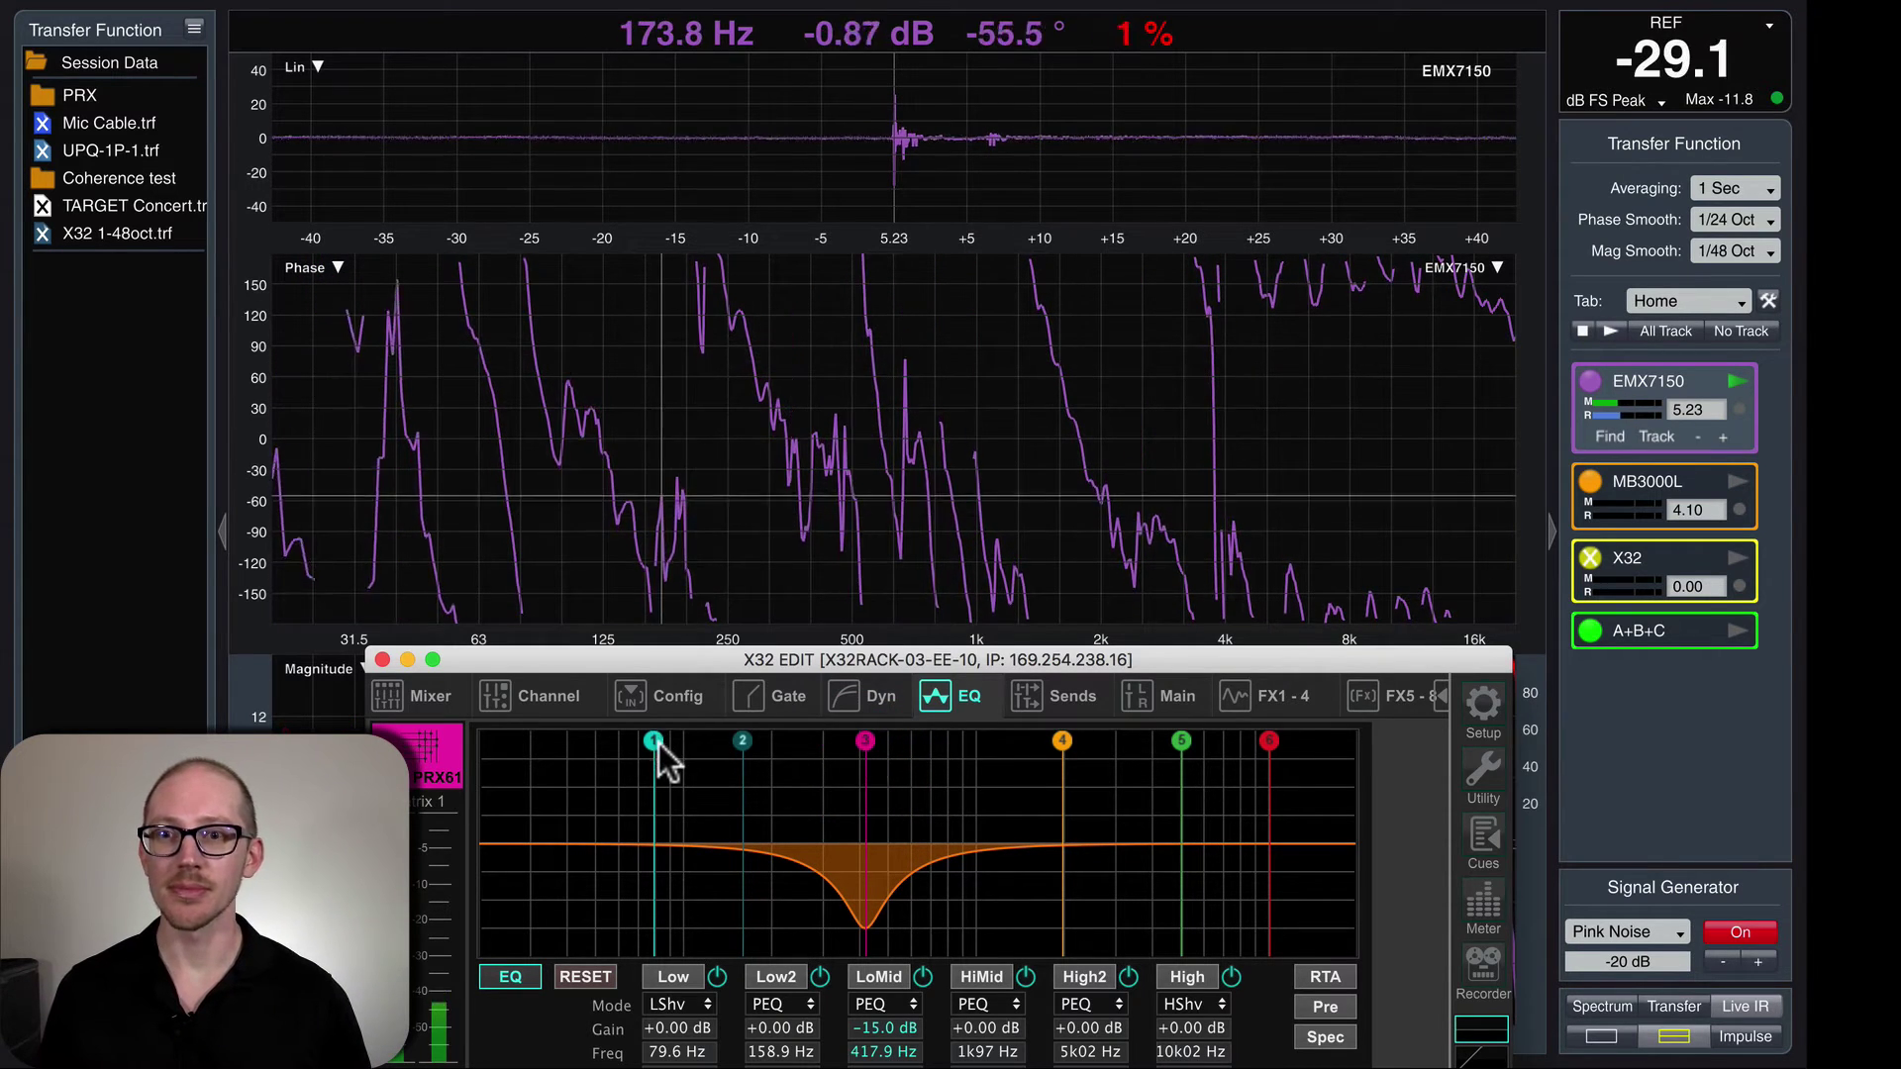
# Boost the low shelf to +15 dB around 82 Hz, and return its gain to 0 dB at 88.3 Hz.
pyautogui.moveTo(658, 752); pyautogui.dragTo(662, 667)
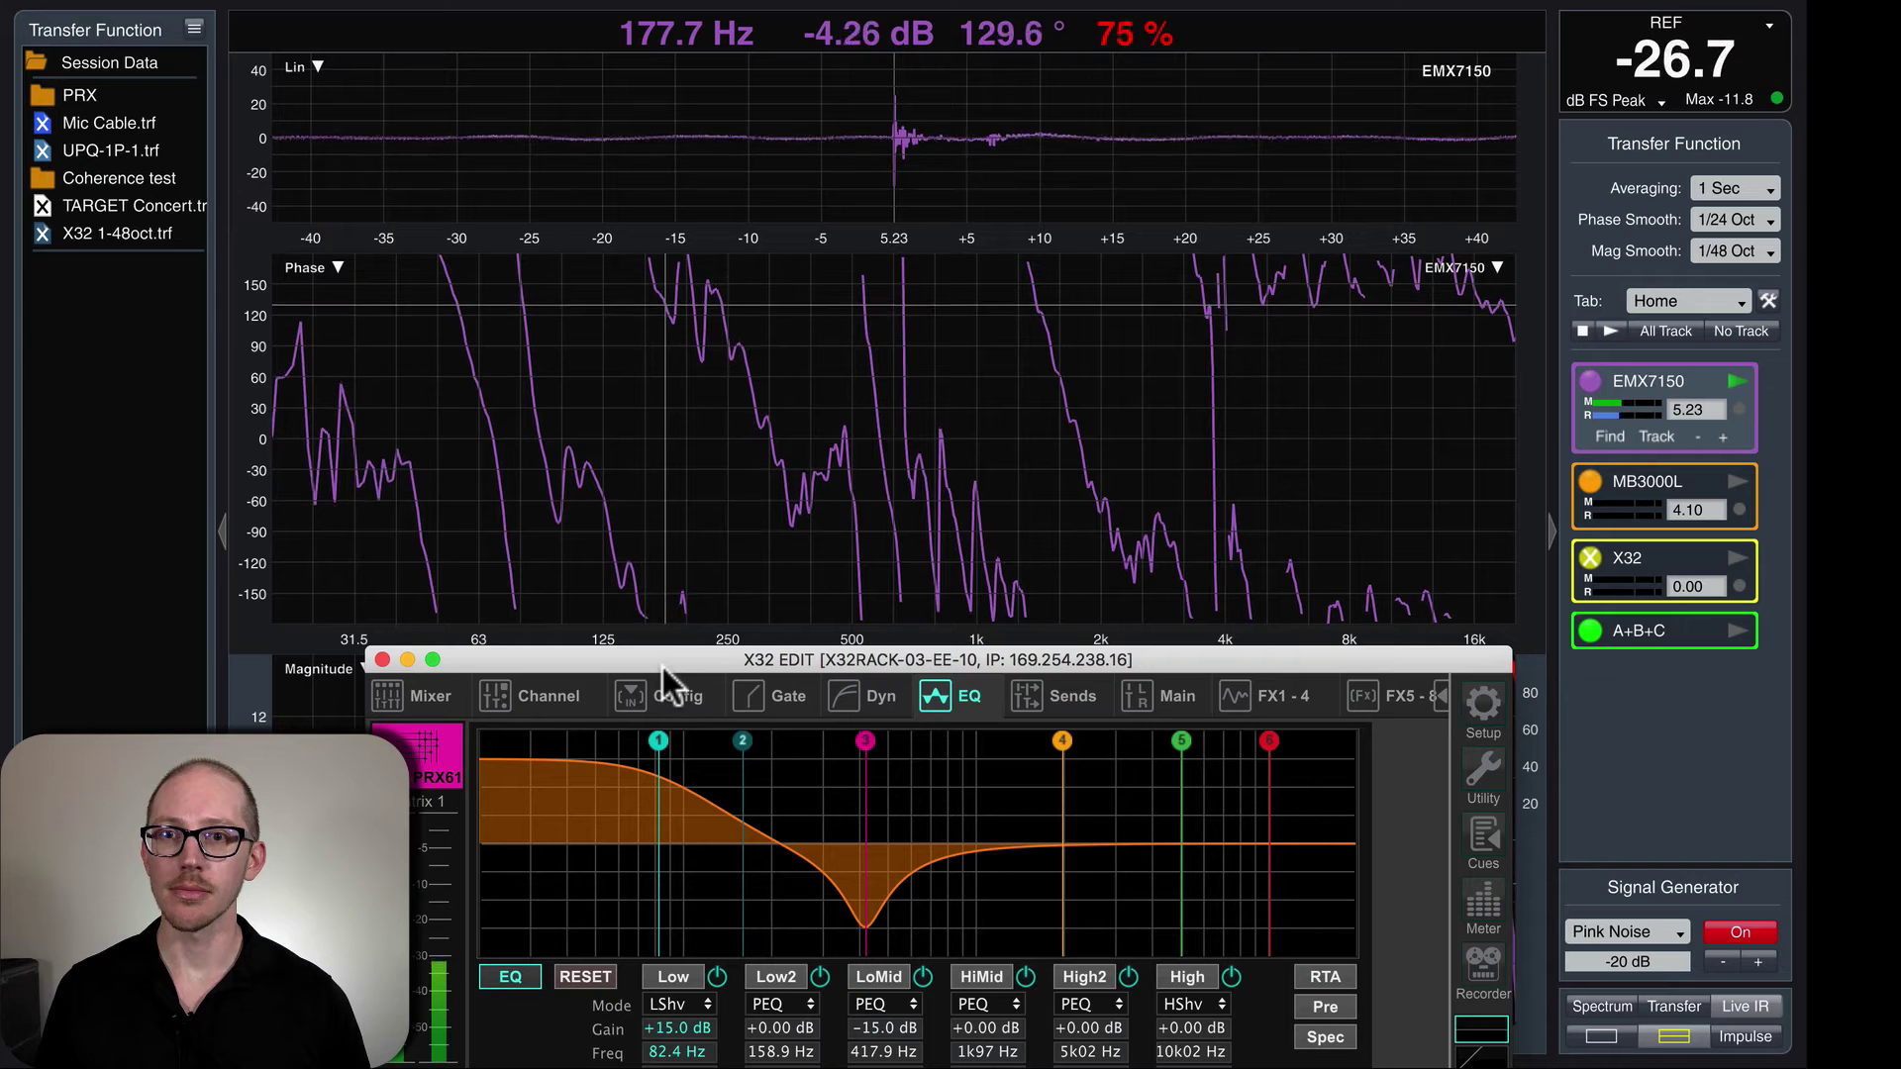
pyautogui.moveTo(662, 667)
pyautogui.mouseDown()
pyautogui.moveTo(662, 810)
pyautogui.moveTo(663, 758)
pyautogui.mouseUp()
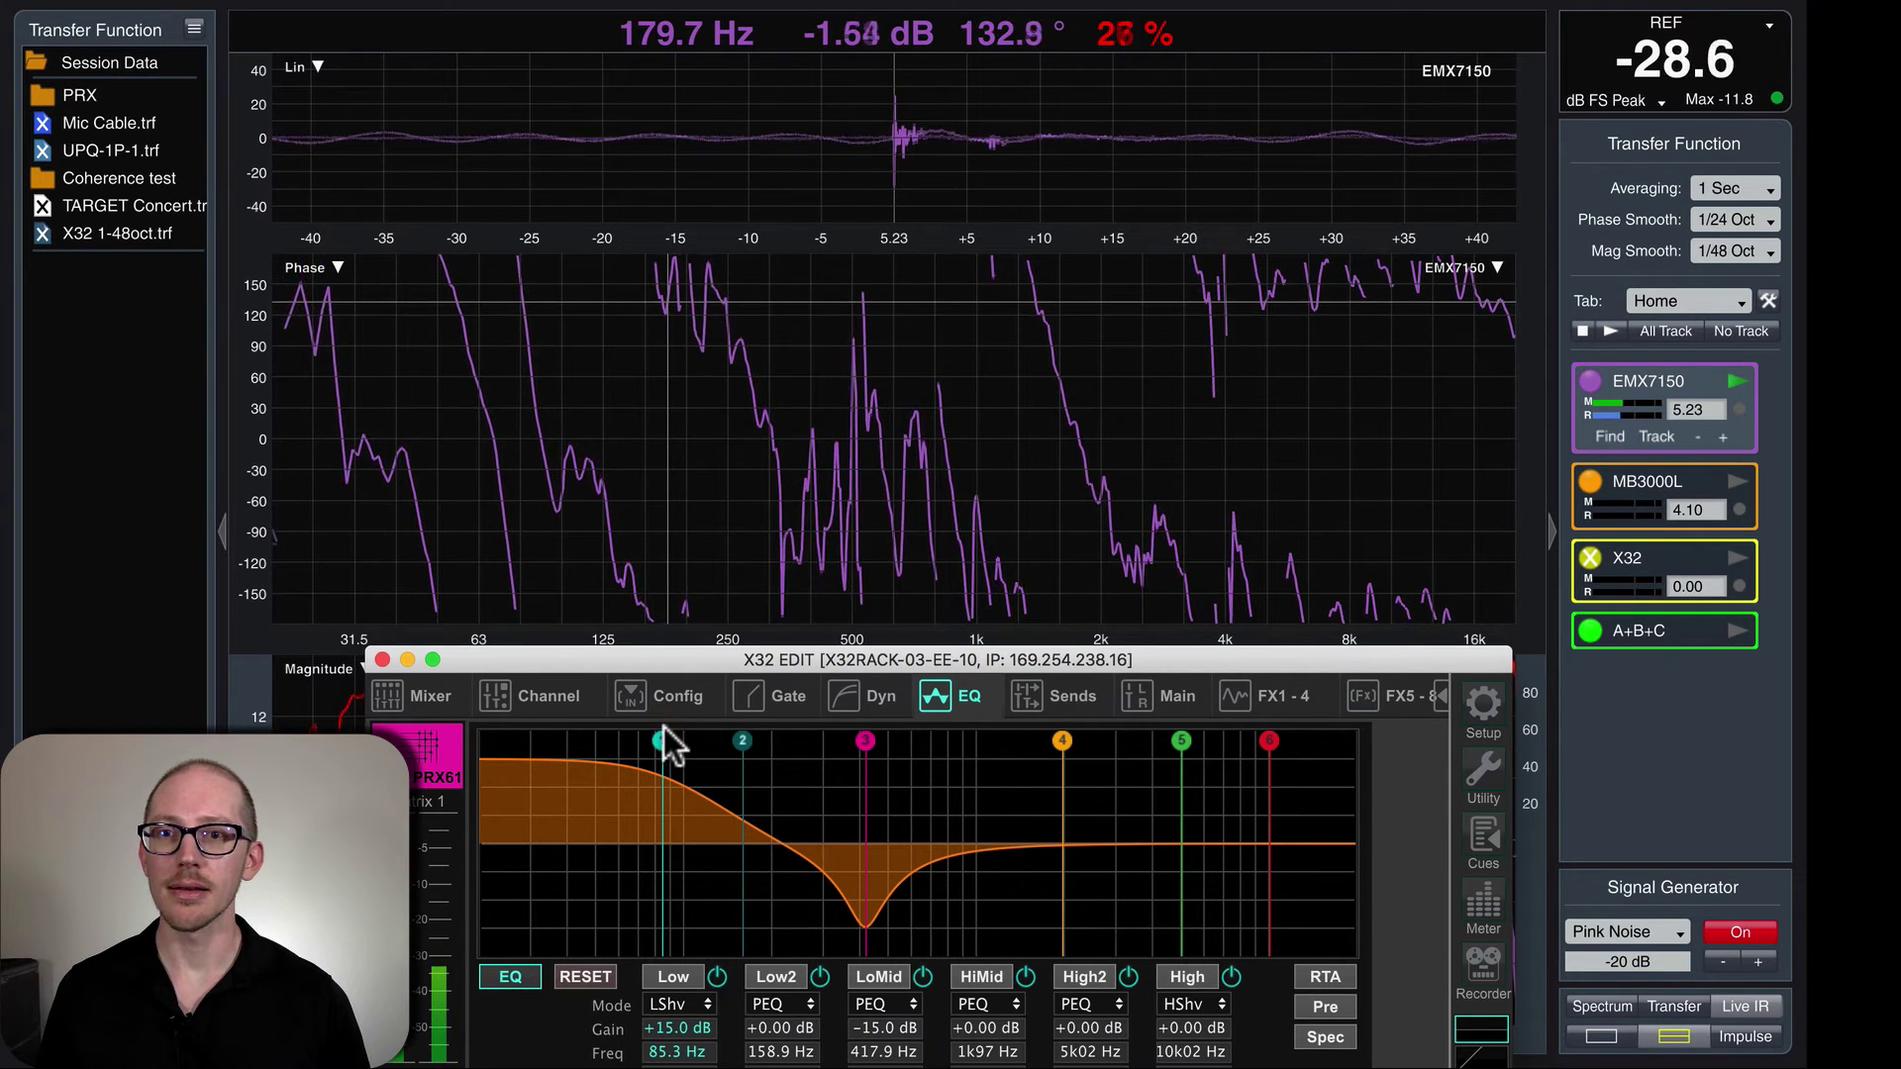
pyautogui.scroll(-7, 673, 806)
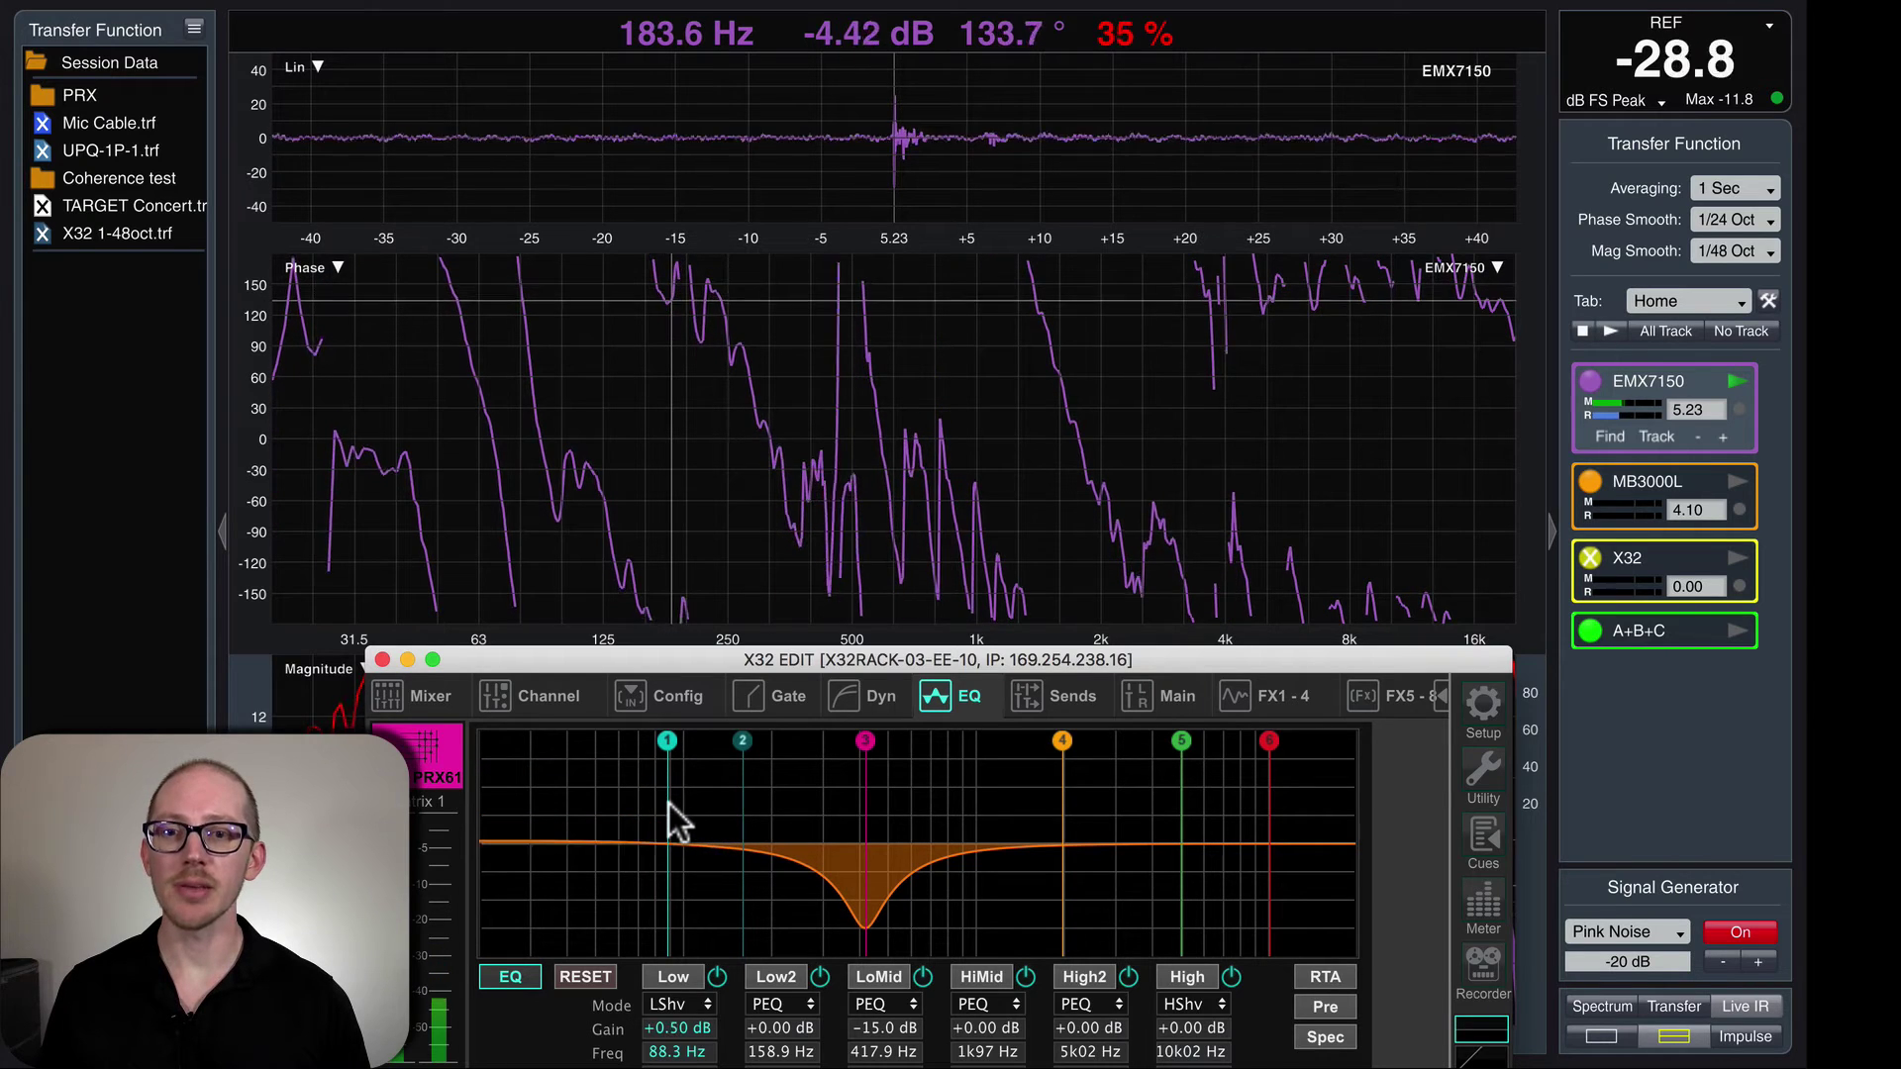
# Move the LoMid cut to 1.21 kHz, shift the X32 Edit window off the lower plot, and sweep the cut down to 143.2 Hz.
pyautogui.moveTo(869, 743); pyautogui.dragTo(998, 754)
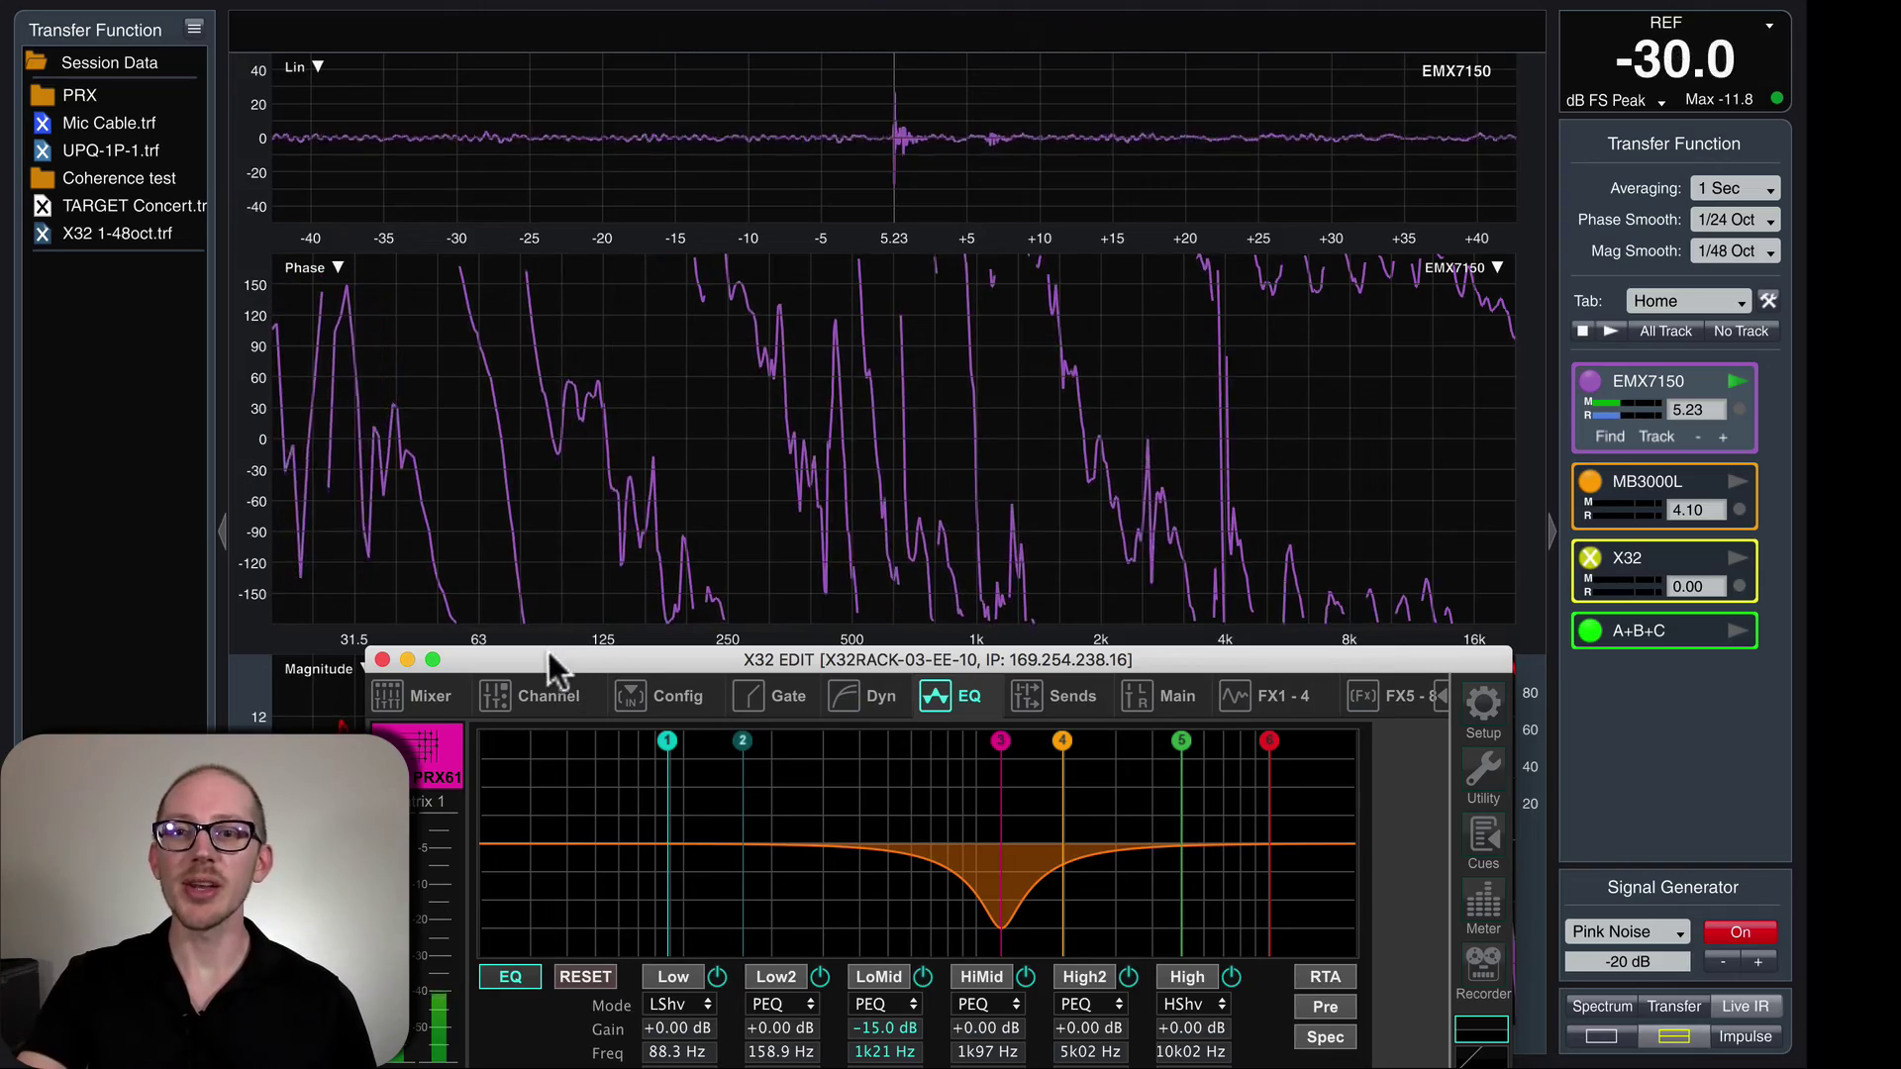
pyautogui.moveTo(554, 673); pyautogui.dragTo(1293, 250)
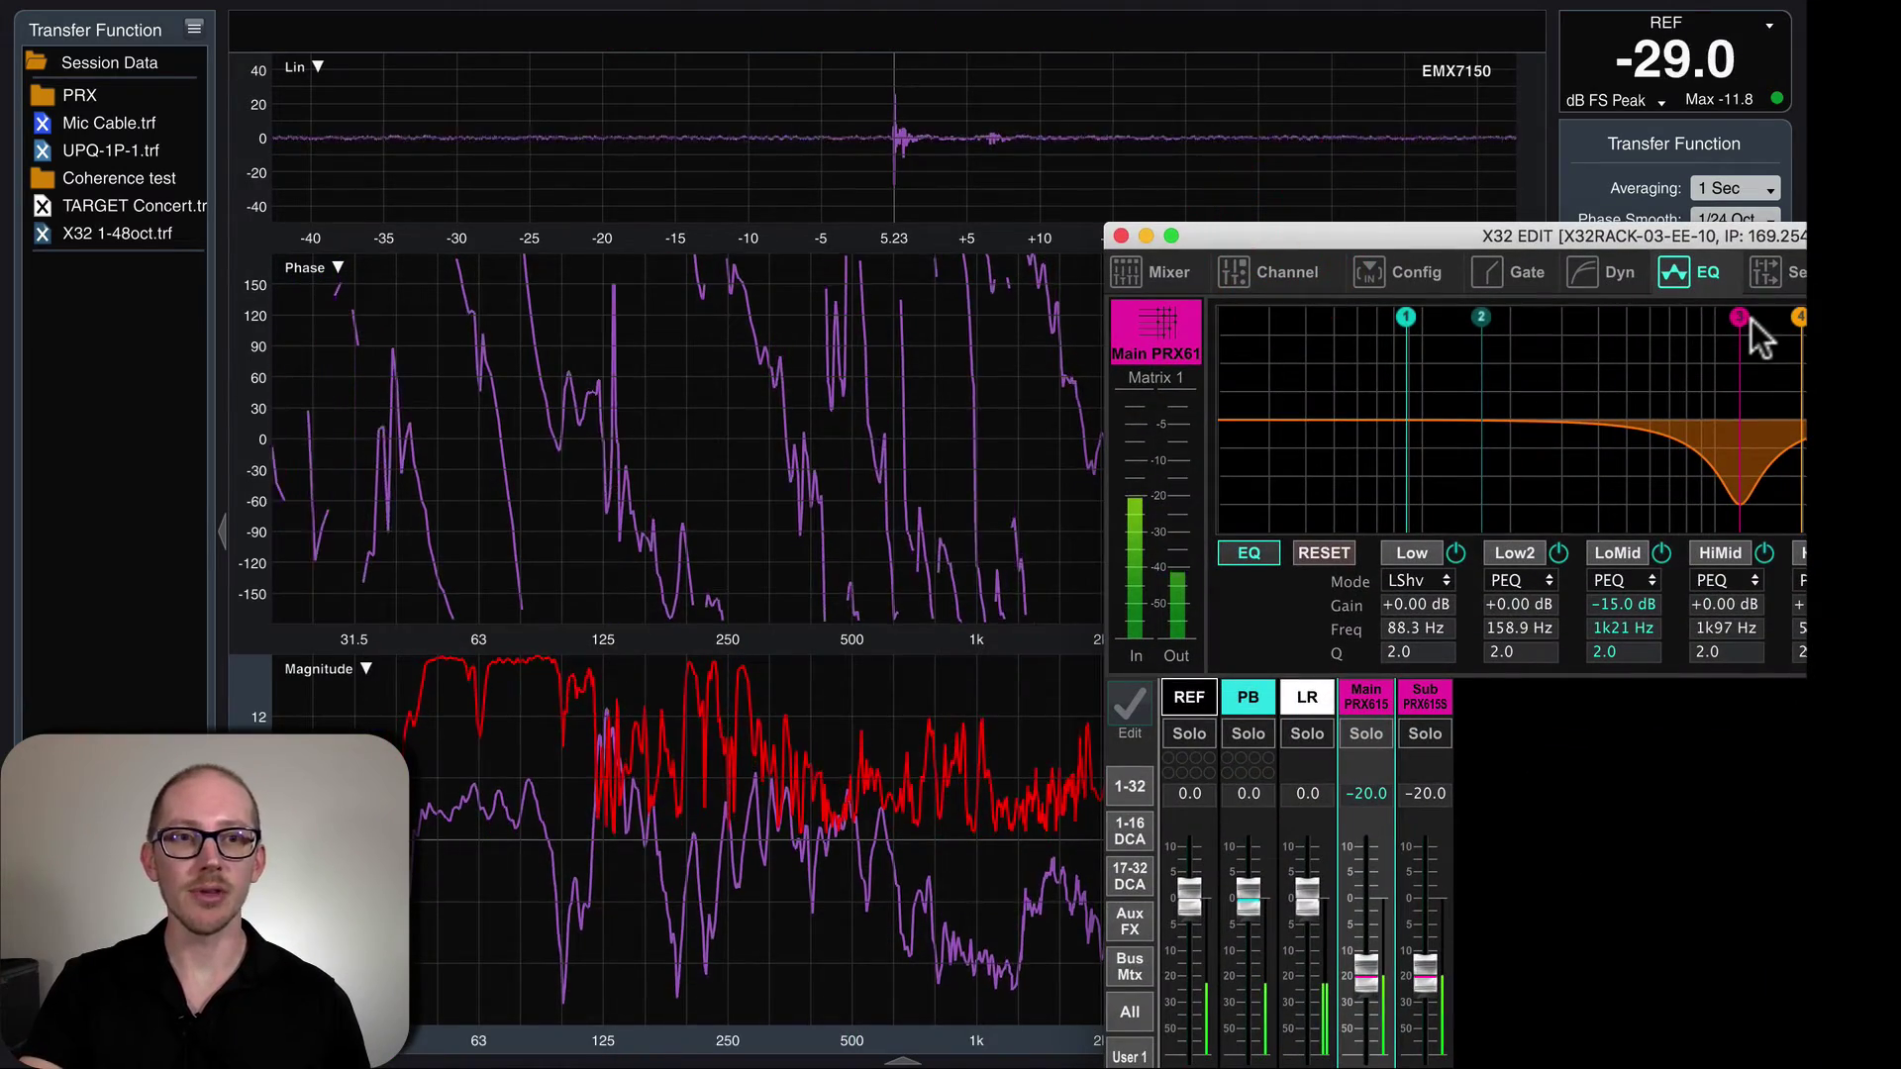
pyautogui.moveTo(1740, 317); pyautogui.dragTo(1467, 317)
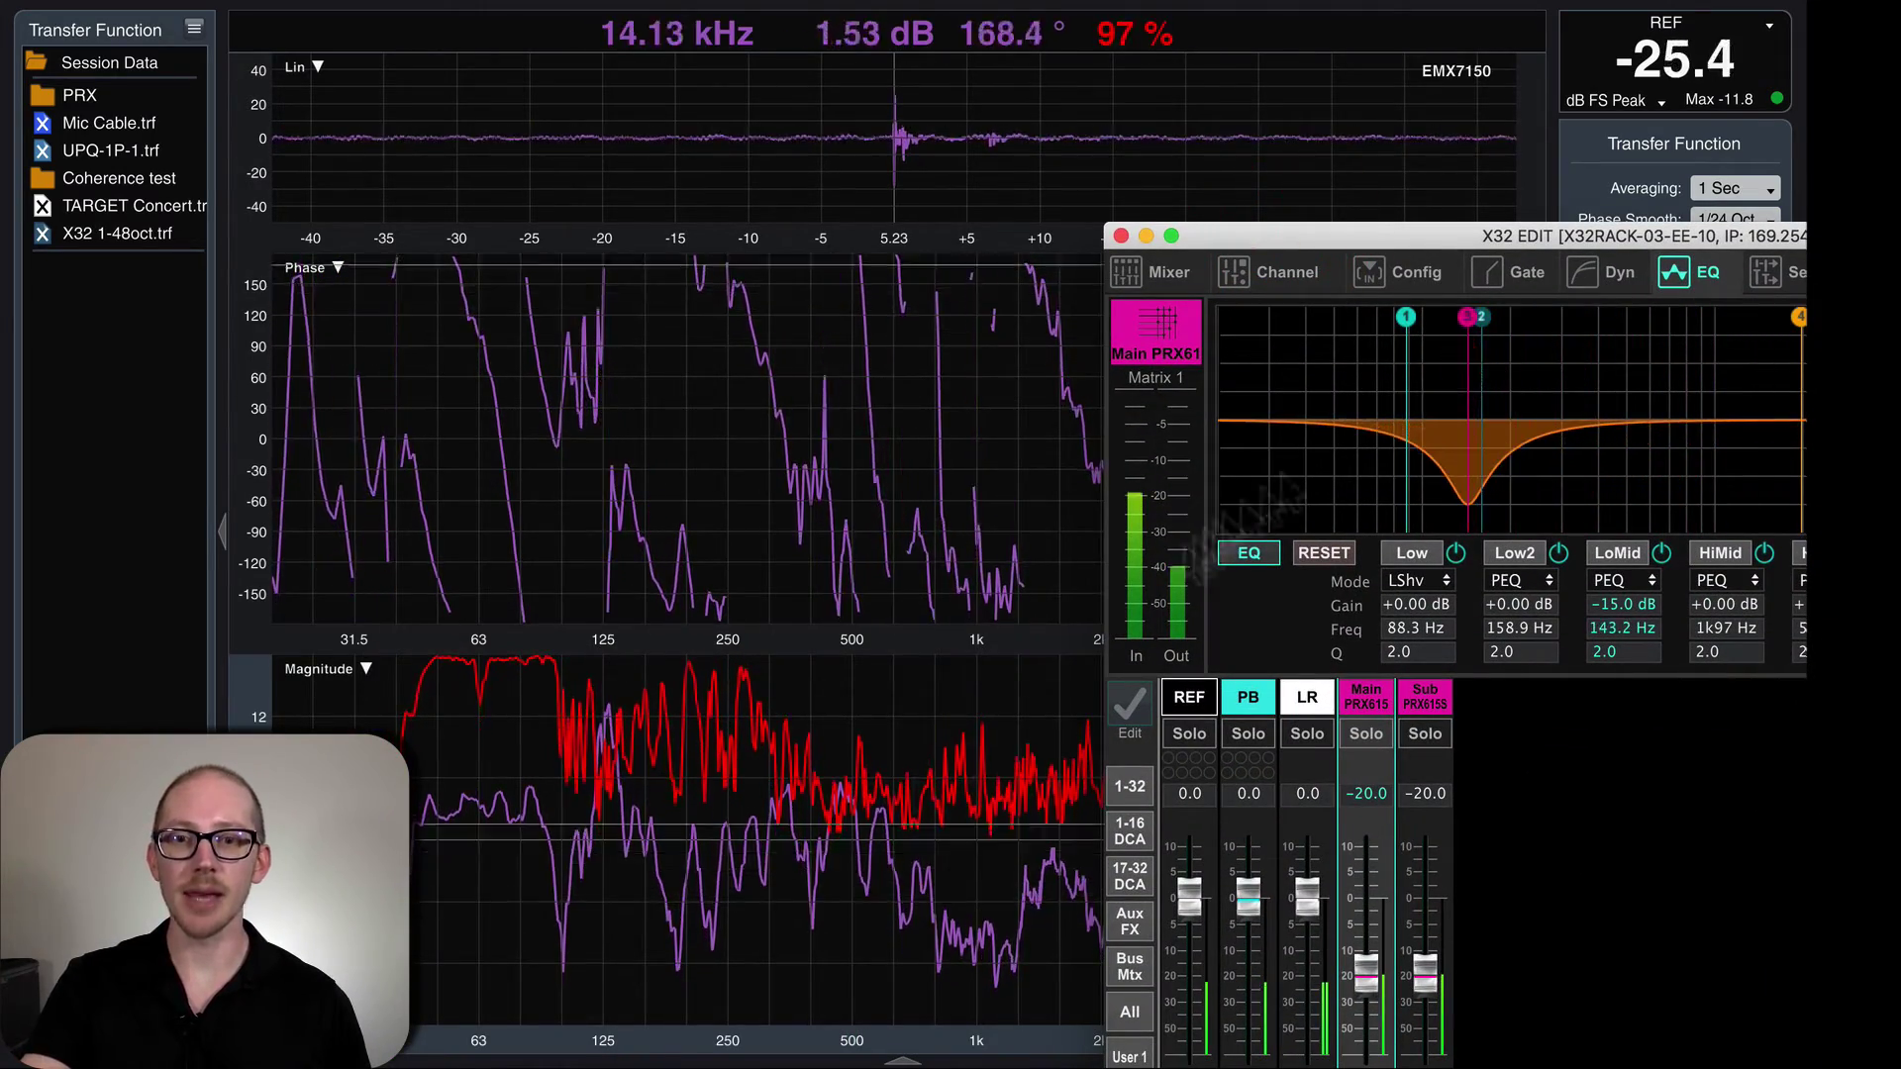
# Restore the magnitude plot above phase in Smaart and move the LoMid cut in X32 Edit to 306.2 Hz.
pyautogui.click(744, 412)
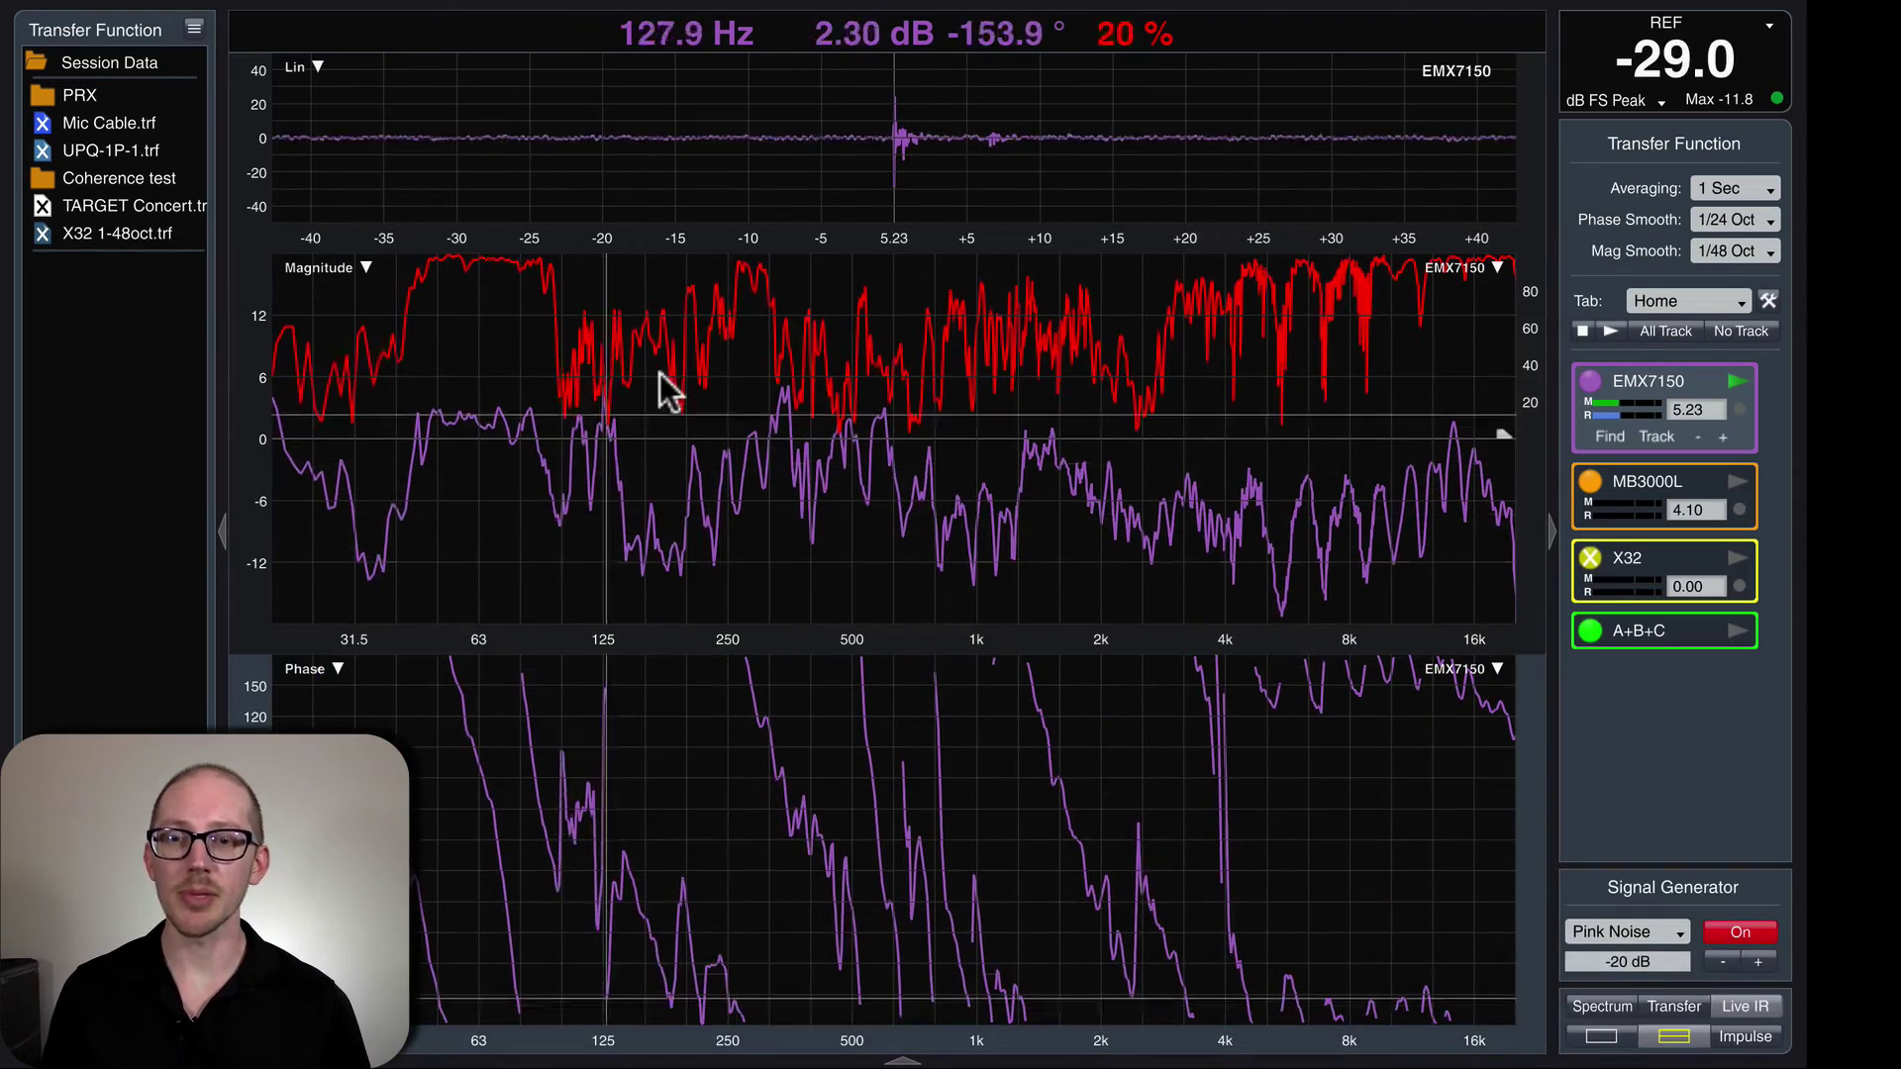
pyautogui.press('super+Tab')
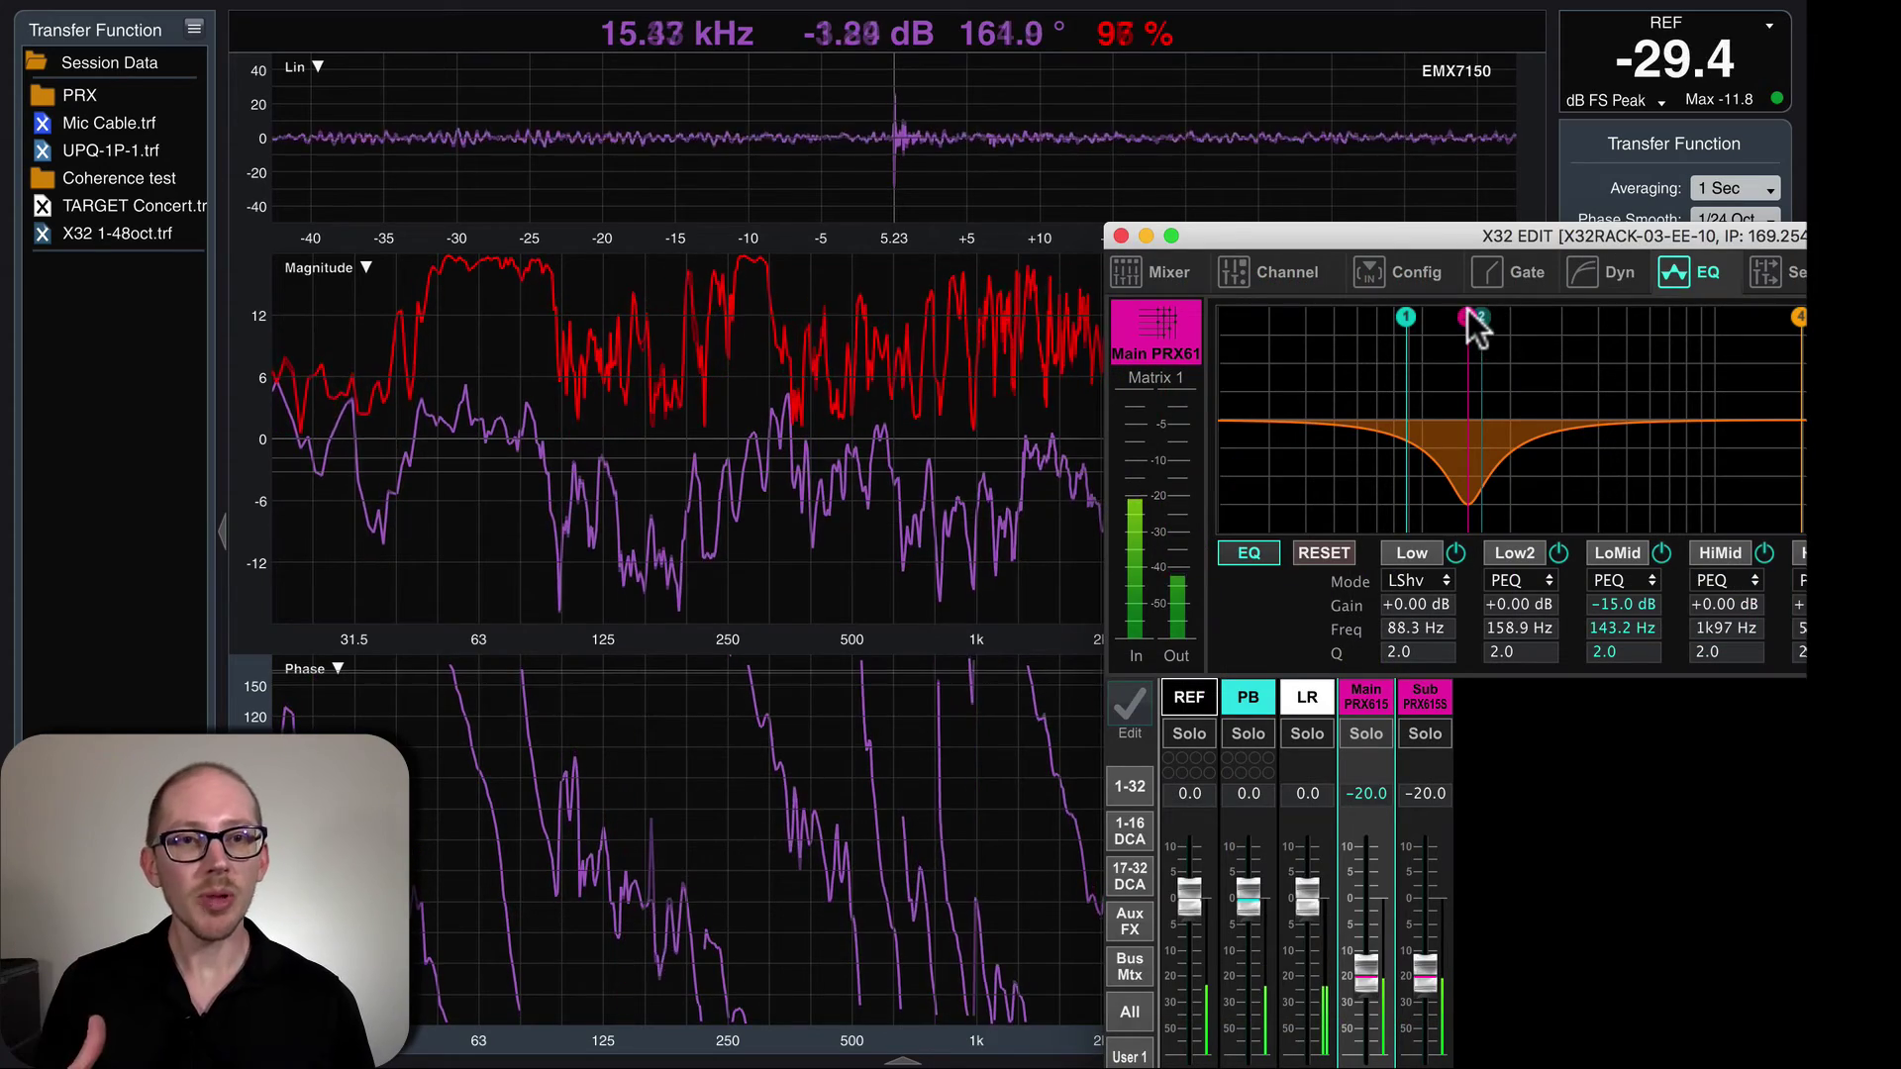
pyautogui.moveTo(1469, 315); pyautogui.dragTo(1568, 331)
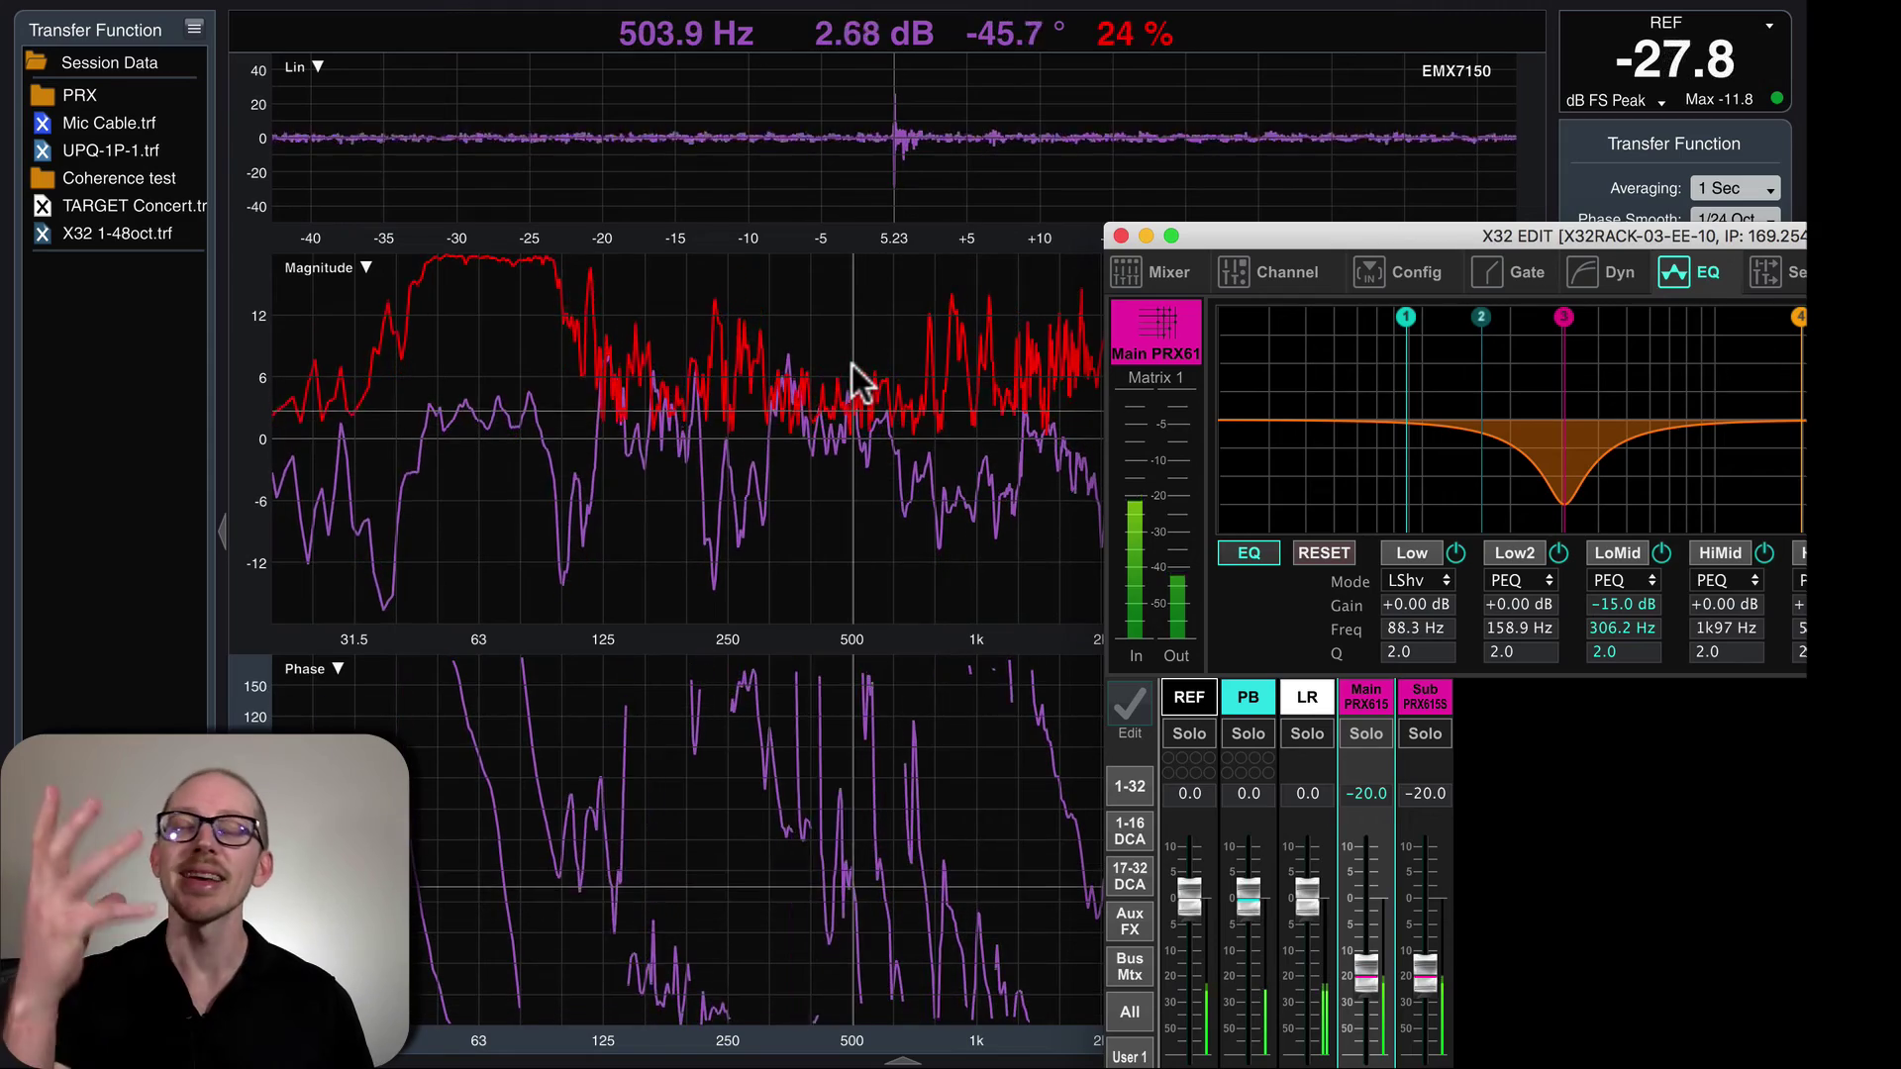
# Hide the Live IR plot in Smaart and move the LoMid cut in X32 Edit to 232.3 Hz.
pyautogui.click(1178, 15)
pyautogui.click(1750, 1002)
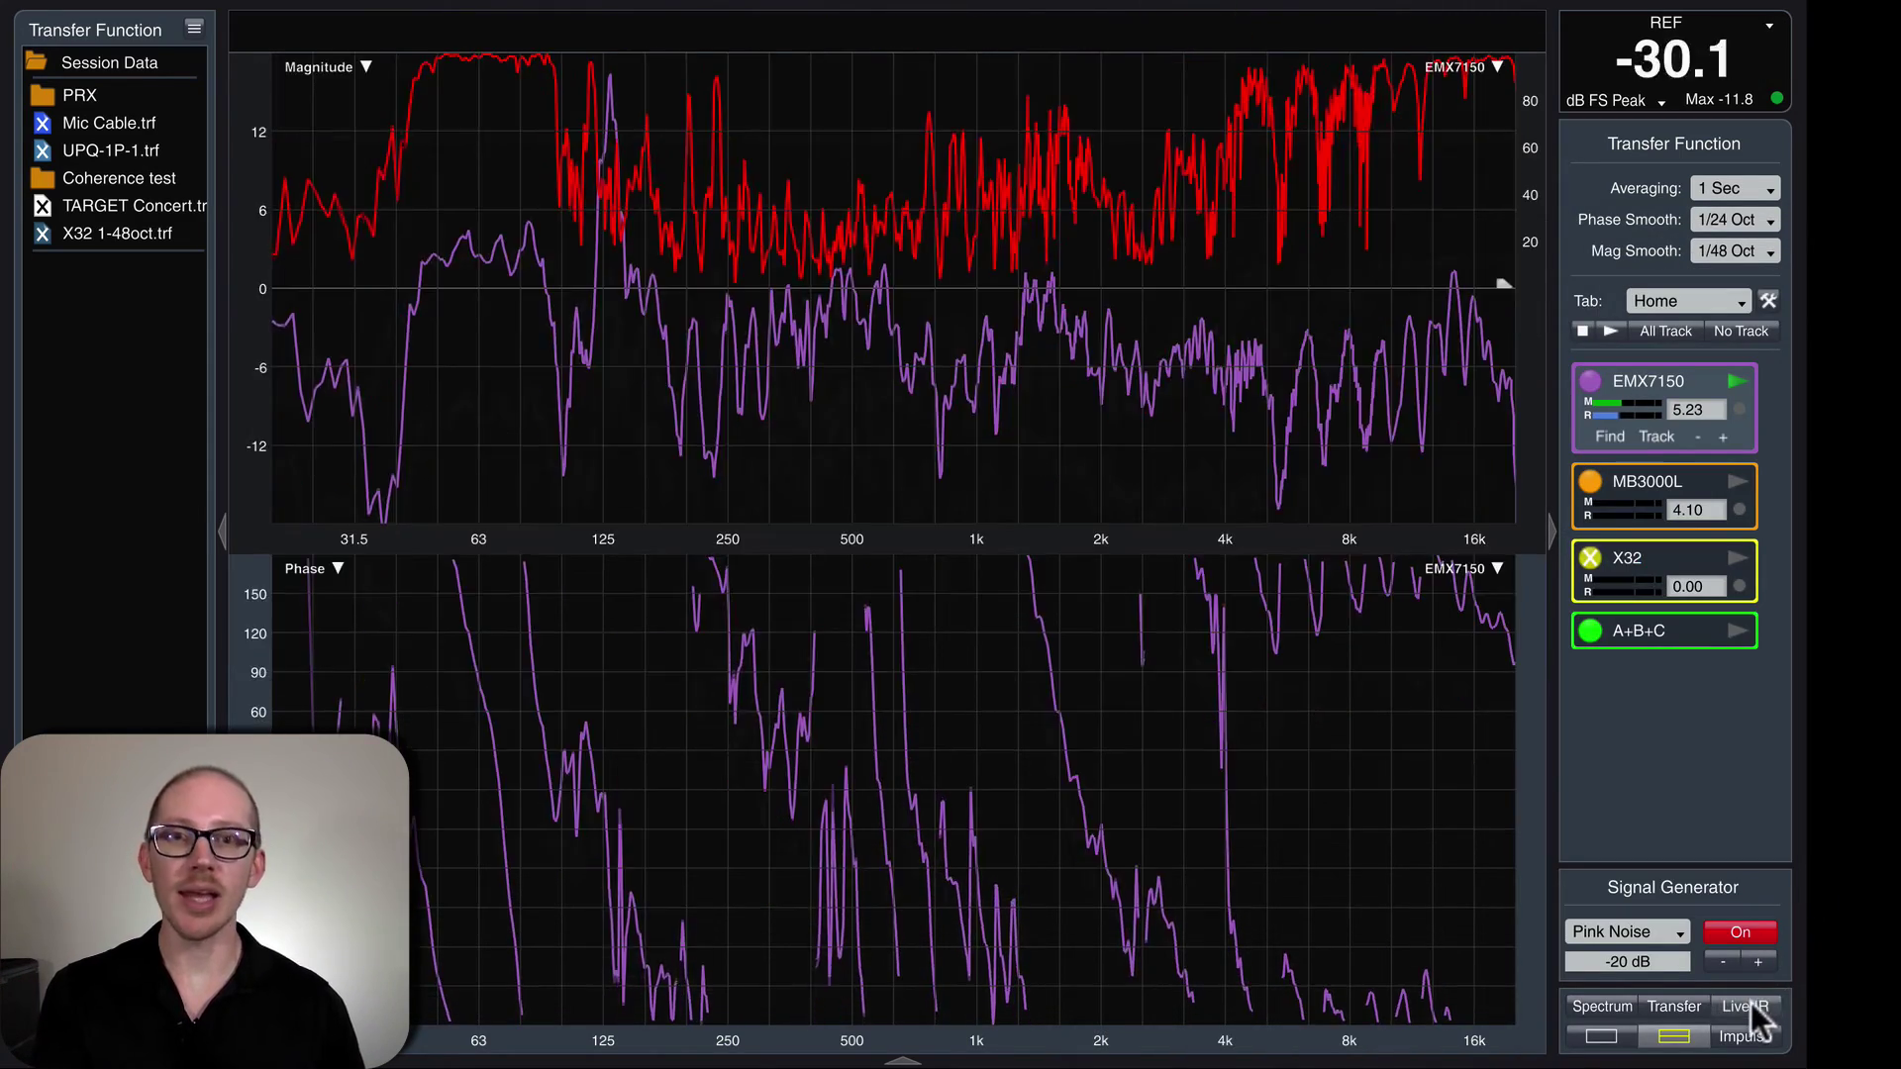
pyautogui.press('super+Tab')
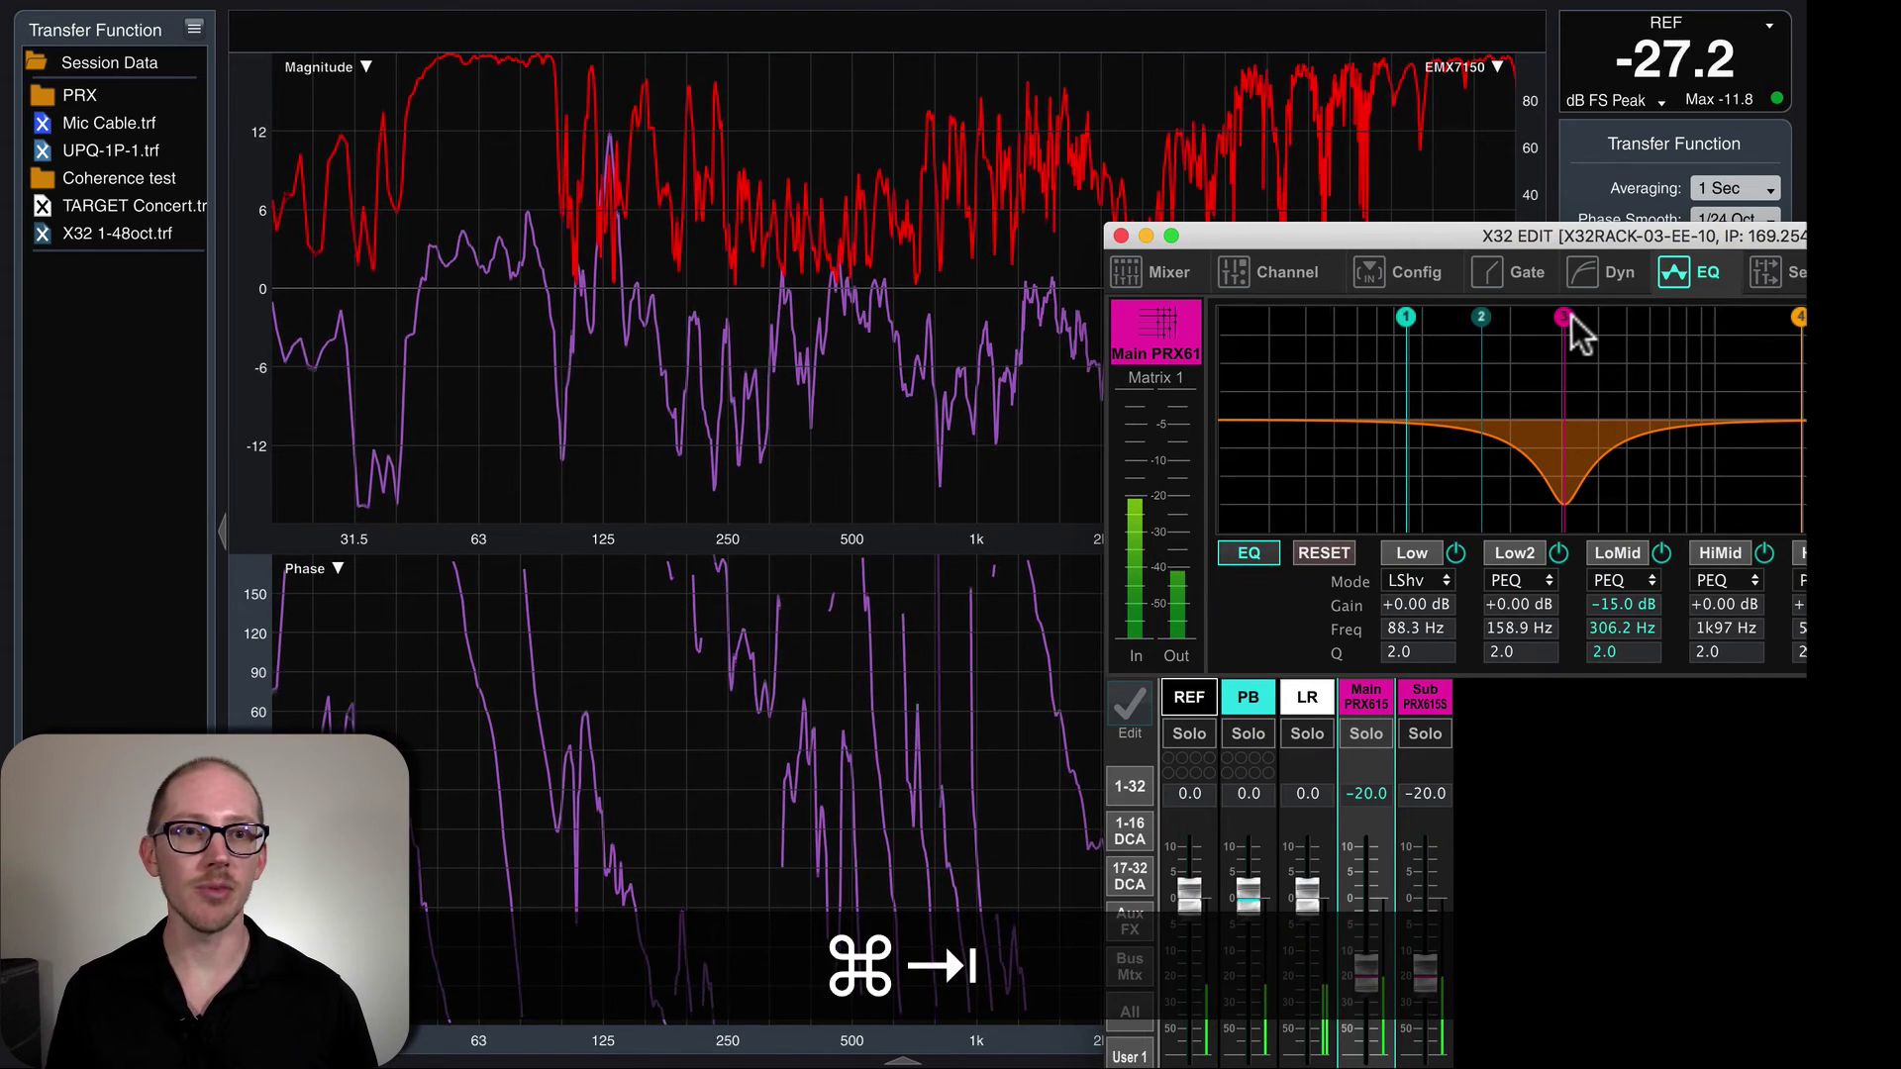
pyautogui.moveTo(1570, 322); pyautogui.dragTo(1523, 340)
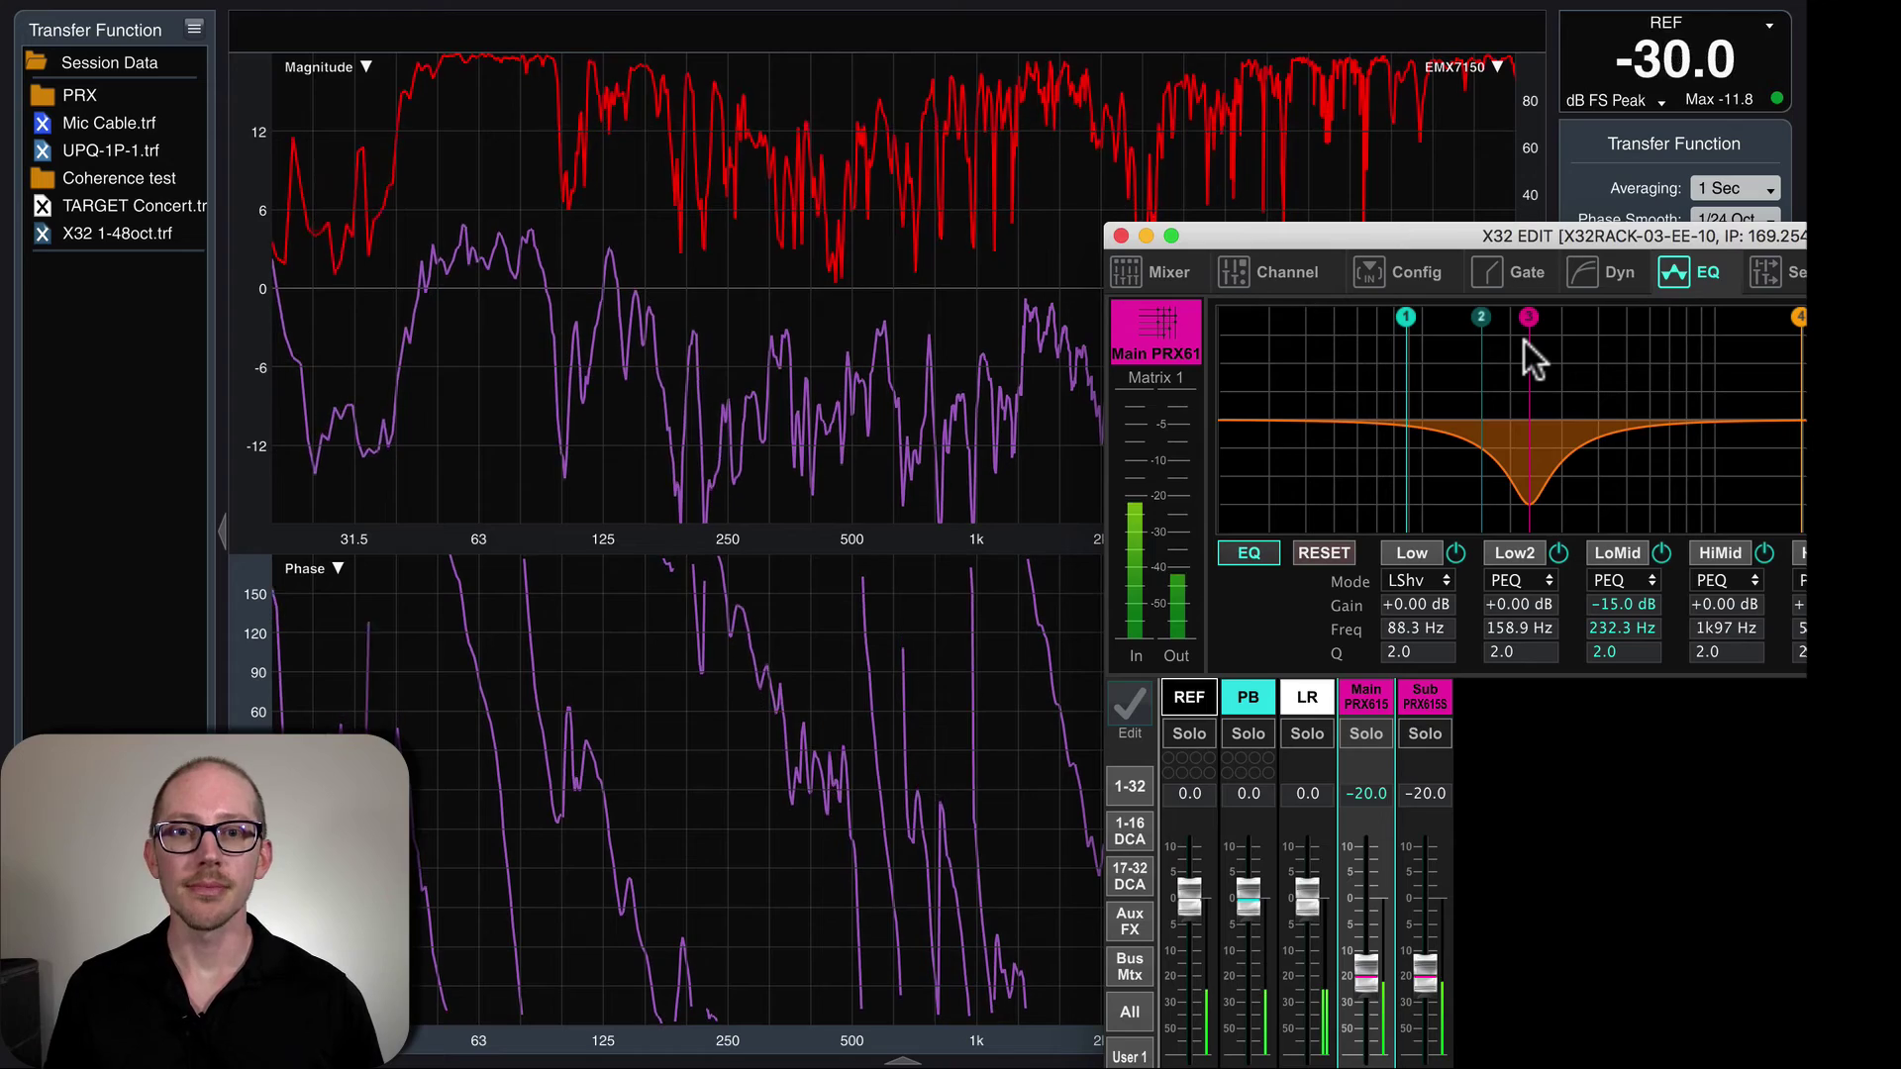